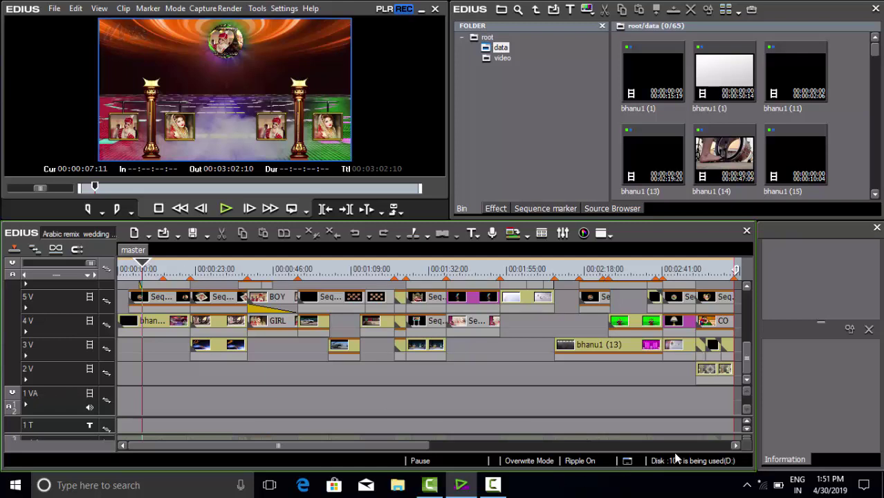
pyautogui.click(760, 485)
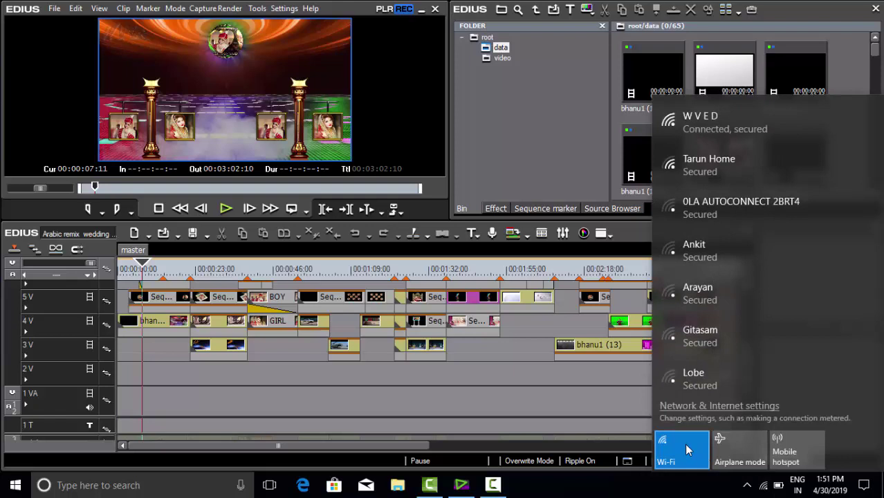
pyautogui.click(594, 487)
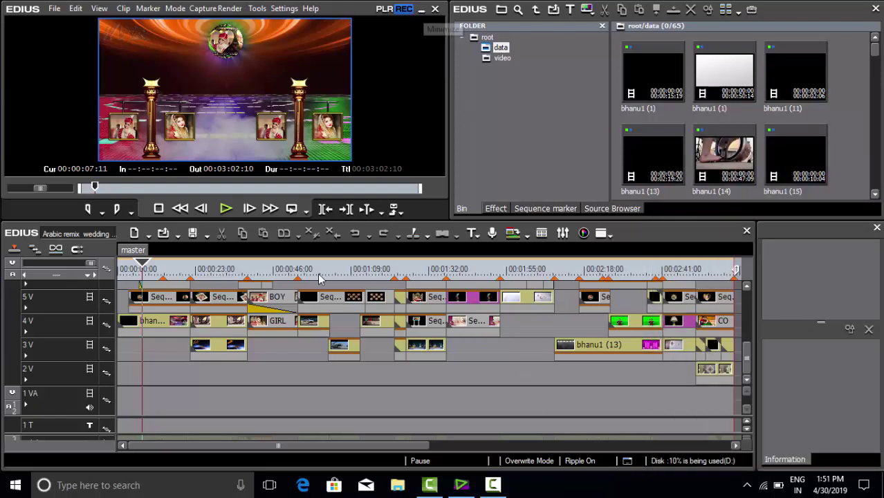
# - Show the contents of the video bin folder and open its BOY sequence on the timeline
pyautogui.click(503, 60)
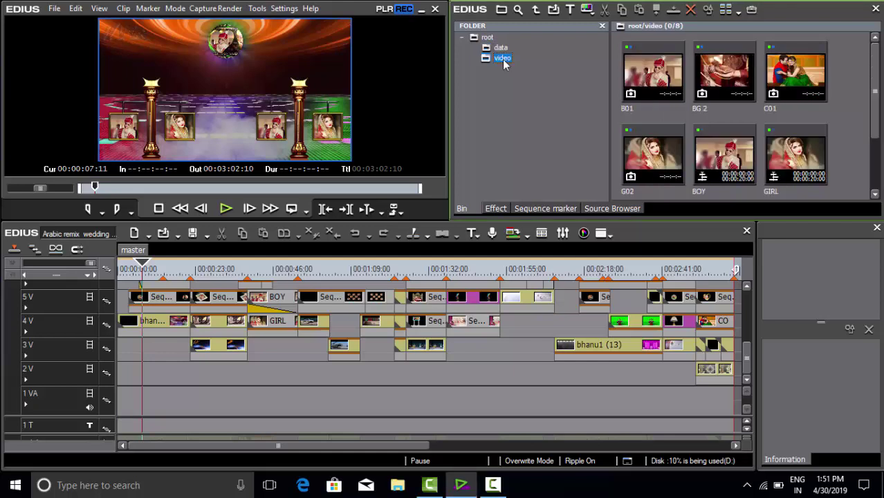
pyautogui.click(503, 60)
pyautogui.click(876, 100)
pyautogui.moveTo(876, 100); pyautogui.dragTo(875, 101)
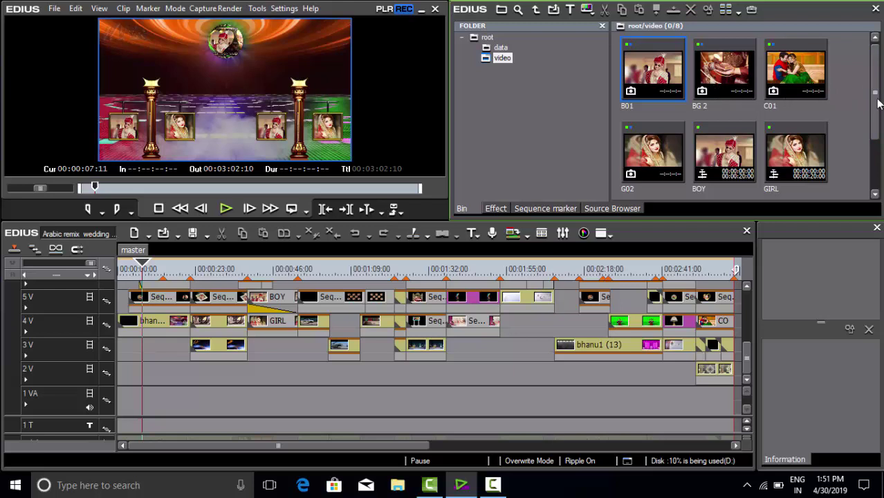
pyautogui.moveTo(875, 101); pyautogui.dragTo(875, 147)
pyautogui.doubleClick(730, 80)
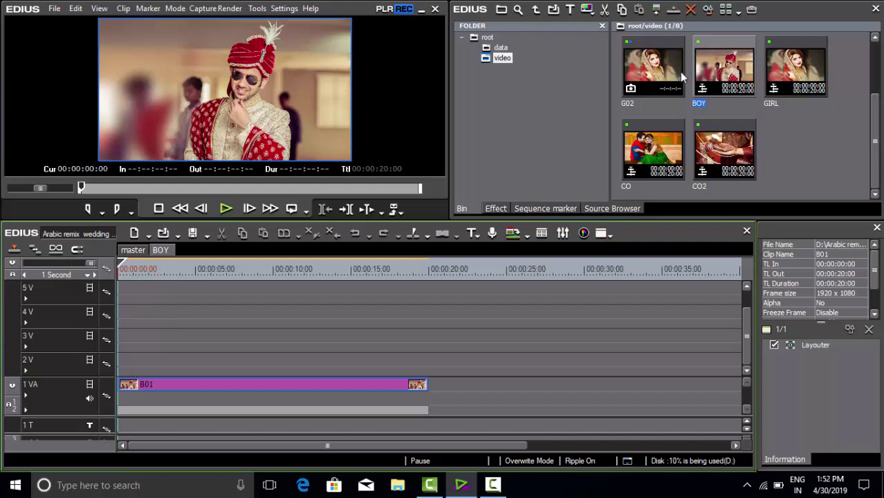
# - Place image G02 at the start of track 2V above B01 and cut it off at 00:00:20:00
pyautogui.moveTo(665, 71); pyautogui.dragTo(128, 361)
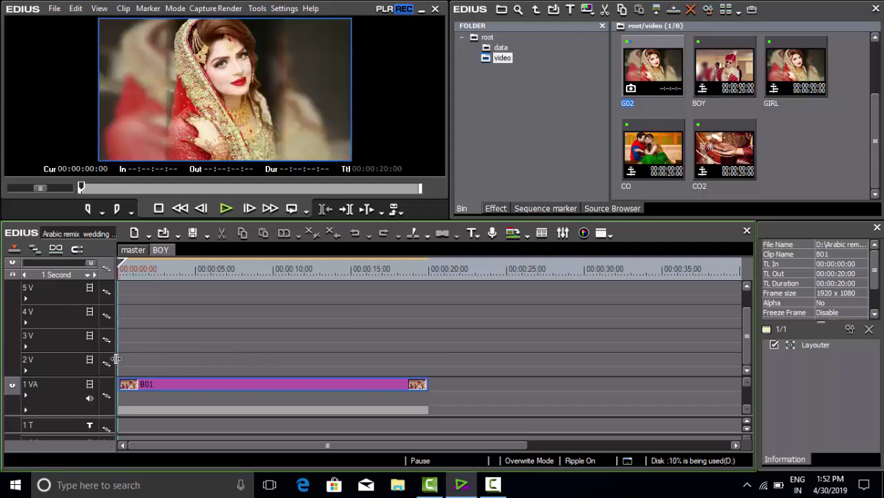
pyautogui.moveTo(193, 359); pyautogui.dragTo(650, 378)
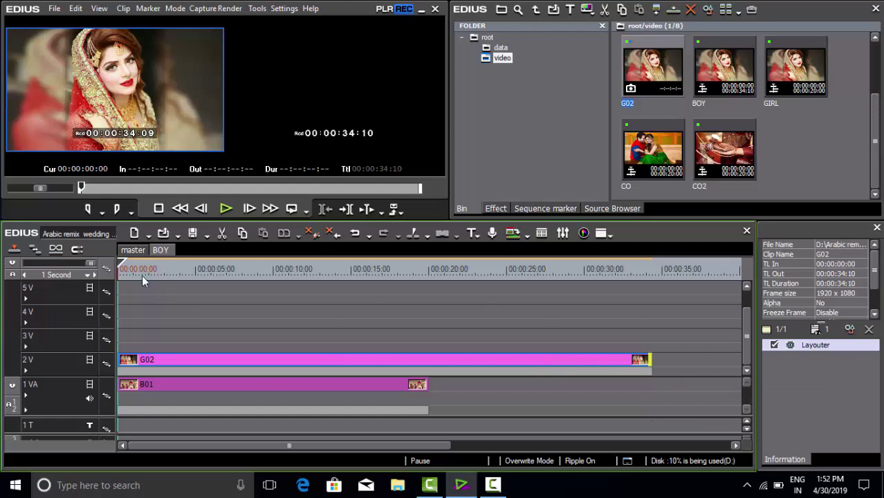
pyautogui.moveTo(142, 275); pyautogui.dragTo(428, 302)
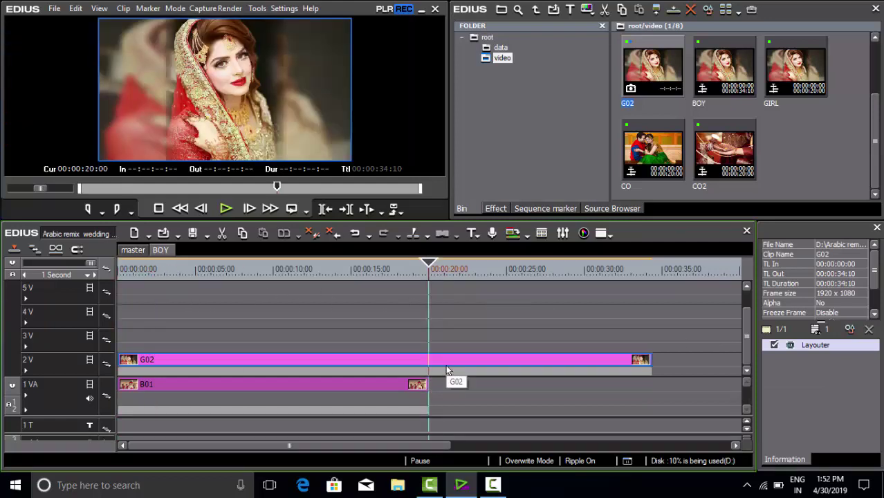
pyautogui.press('c')
pyautogui.press('Delete')
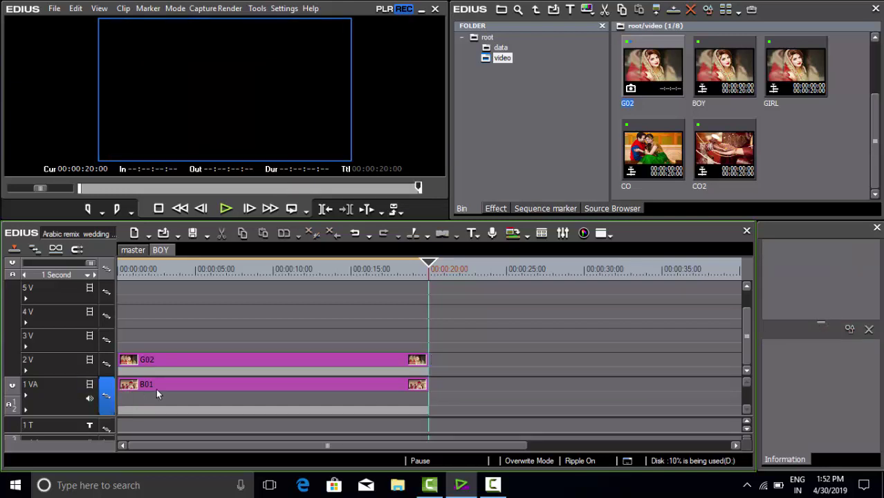
# - Delete the G02 clip from track 2V of the BOY sequence, leaving B01 in place
pyautogui.click(312, 288)
pyautogui.click(311, 288)
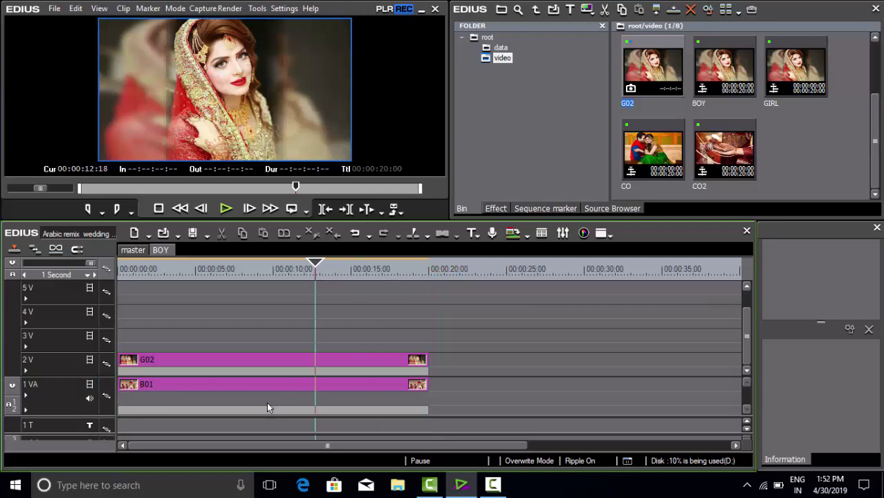
pyautogui.click(253, 385)
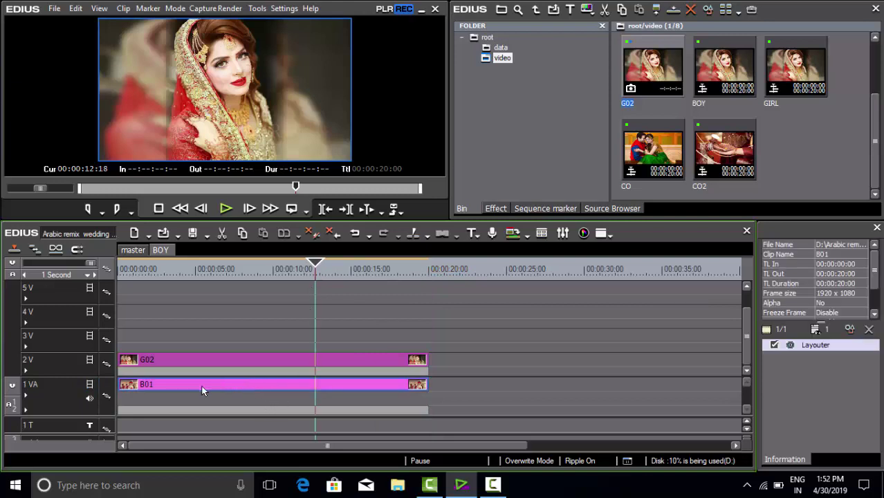
pyautogui.click(90, 385)
pyautogui.click(251, 385)
pyautogui.click(216, 362)
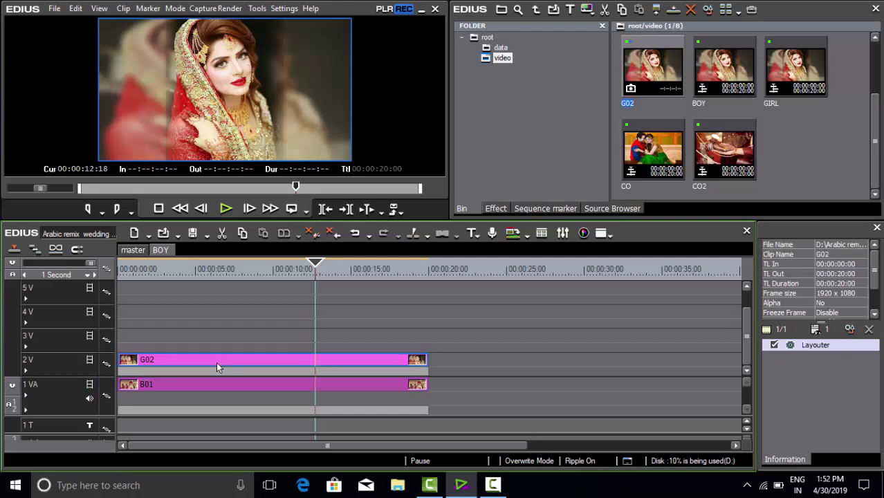
pyautogui.press('Delete')
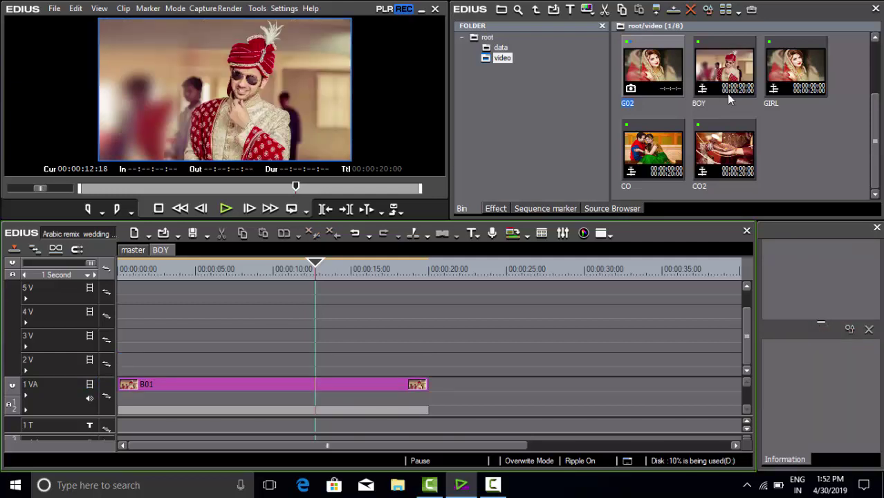
# - Open the GIRL, CO and CO2 sequences from the video bin to view their photo clips
pyautogui.doubleClick(799, 90)
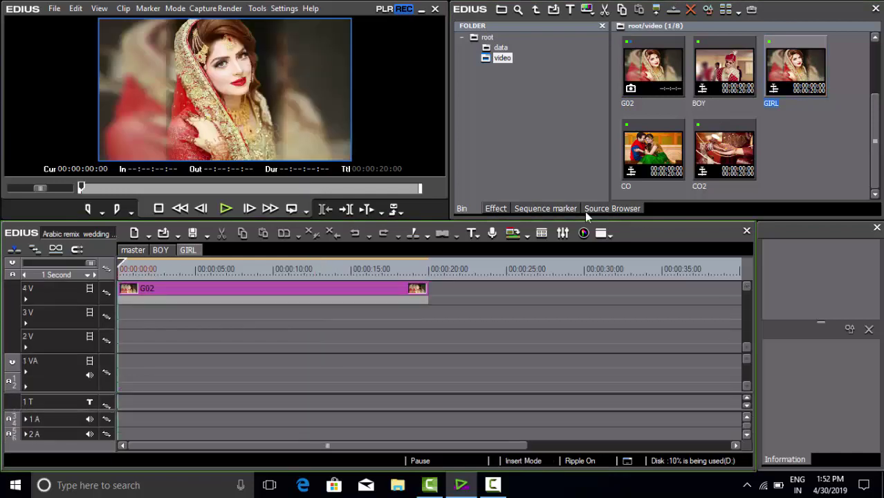
pyautogui.doubleClick(668, 147)
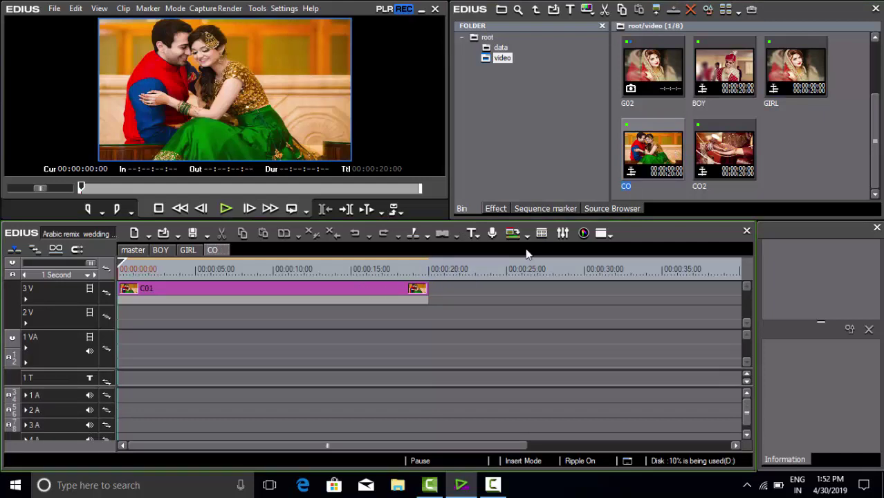
pyautogui.click(721, 166)
pyautogui.doubleClick(721, 166)
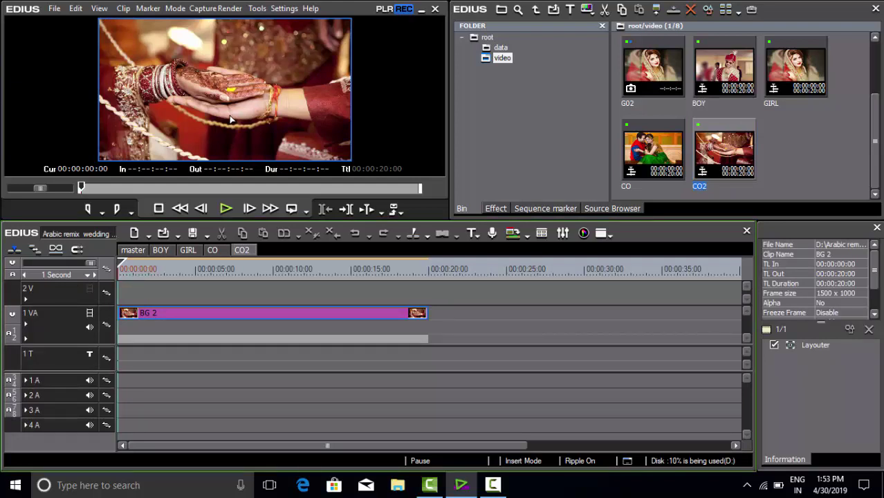
# - Show the Windows desktop and launch Google Chrome
pyautogui.press('super+d')
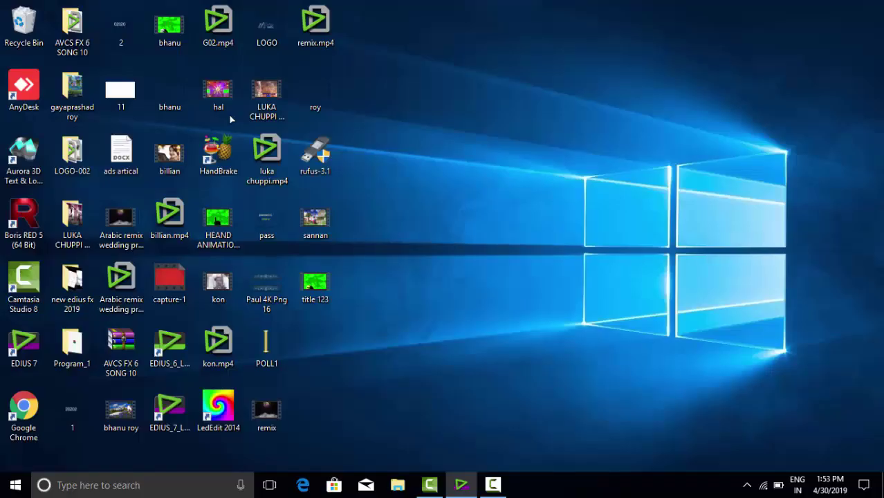
pyautogui.doubleClick(25, 410)
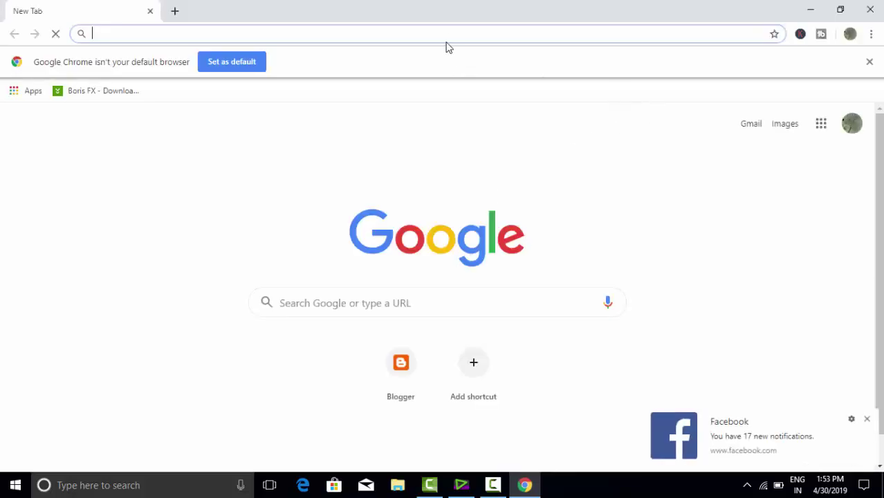
pyautogui.write('body')
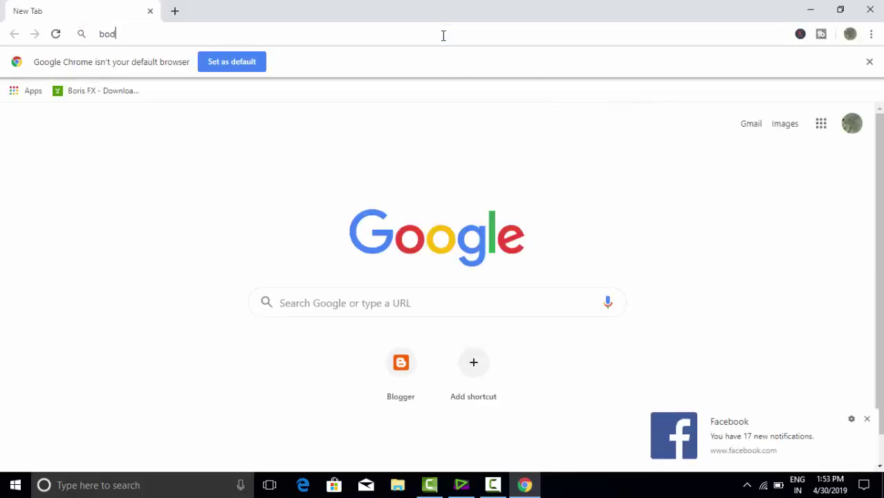
pyautogui.press('BackSpace')
pyautogui.press('BackSpace')
pyautogui.press('BackSpace')
pyautogui.press('BackSpace')
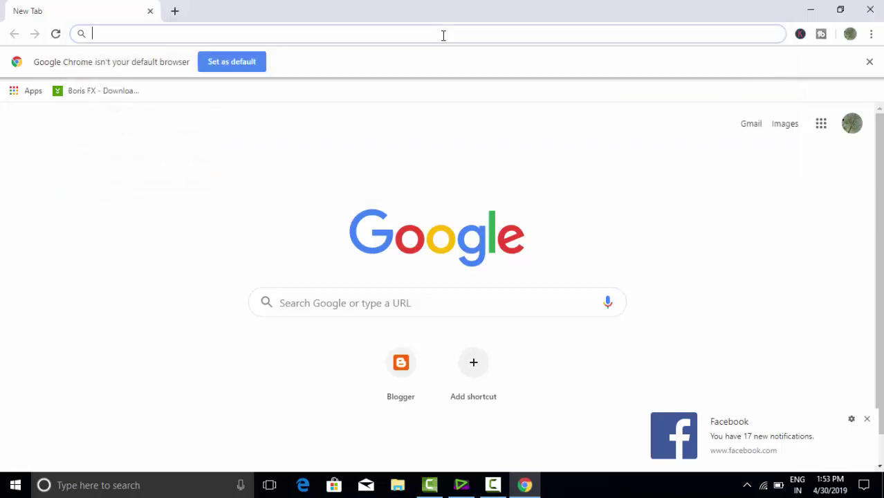
pyautogui.write('tyou')
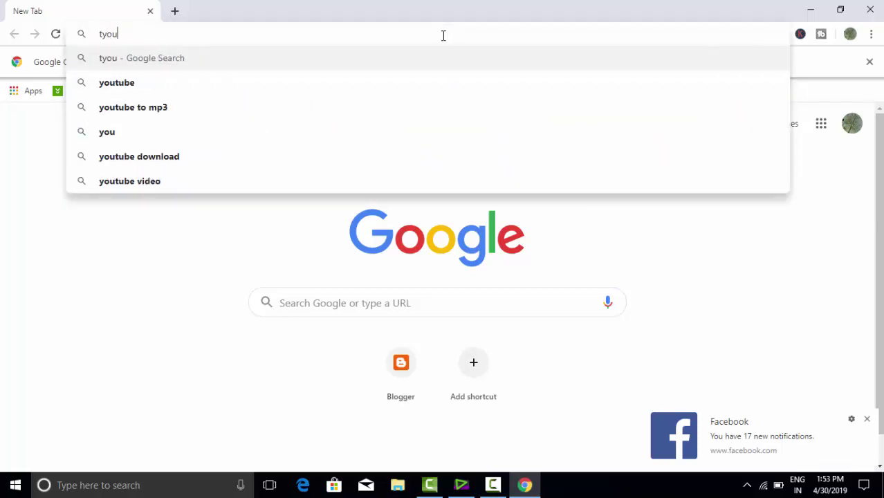
pyautogui.press('BackSpace')
pyautogui.press('BackSpace')
pyautogui.press('BackSpace')
pyautogui.press('BackSpace')
# - Search the web for youtube and open the YouTube site from the results
pyautogui.write('you')
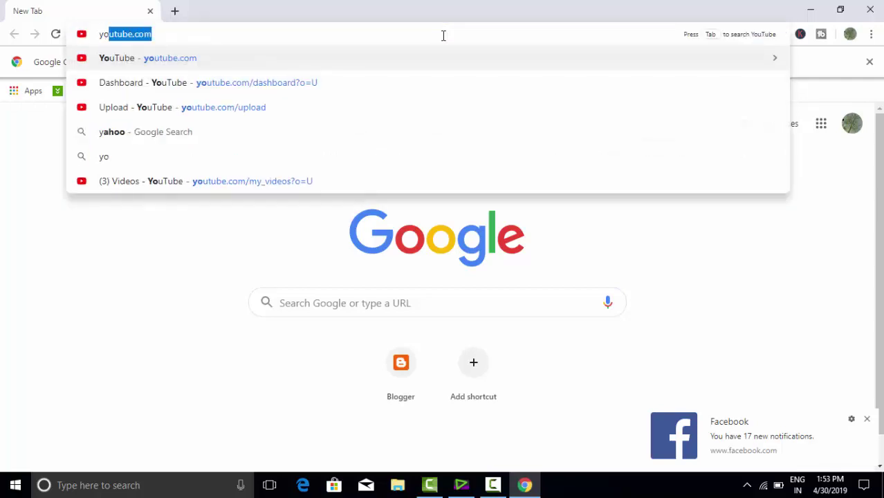
pyautogui.press('Return')
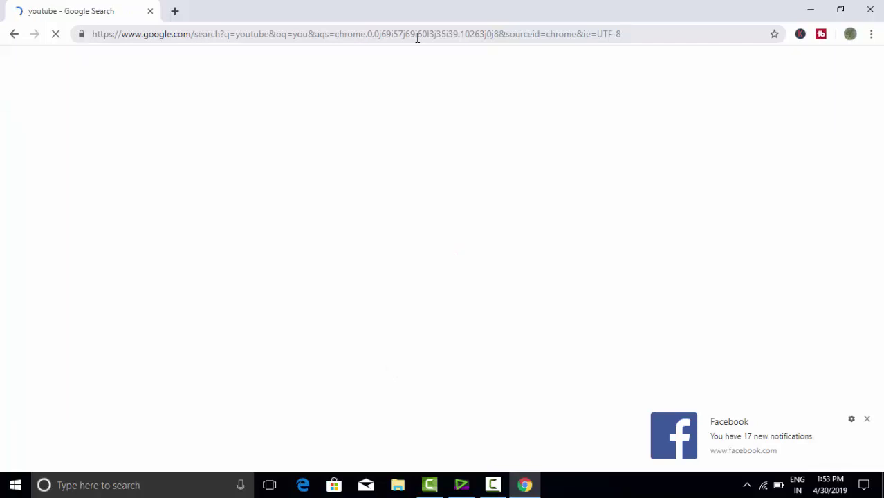
pyautogui.click(417, 38)
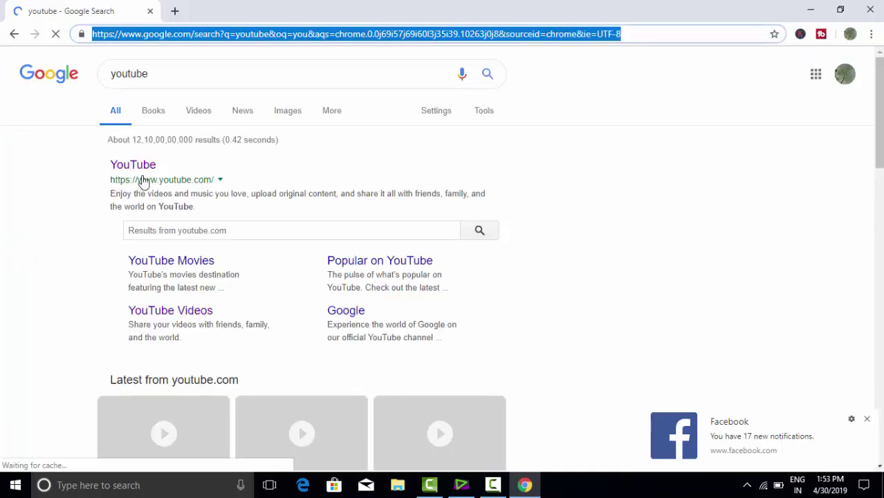
pyautogui.click(146, 178)
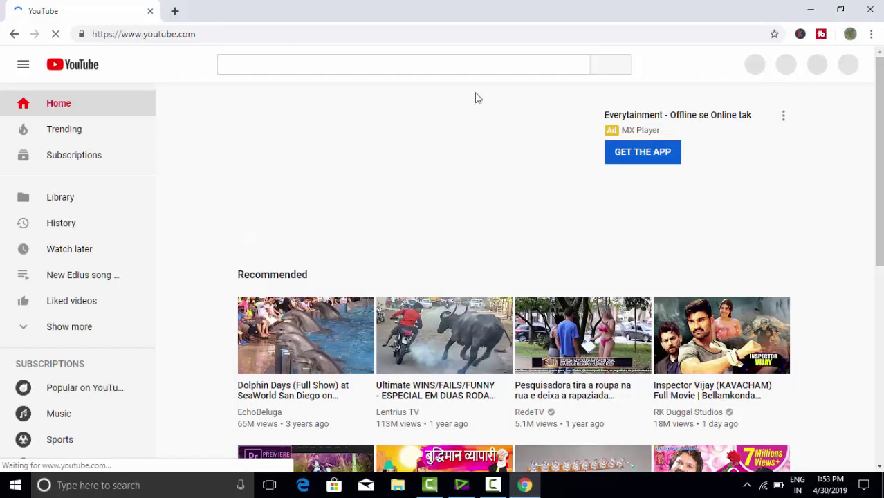
# - Search YouTube for "edius body project"
pyautogui.click(364, 63)
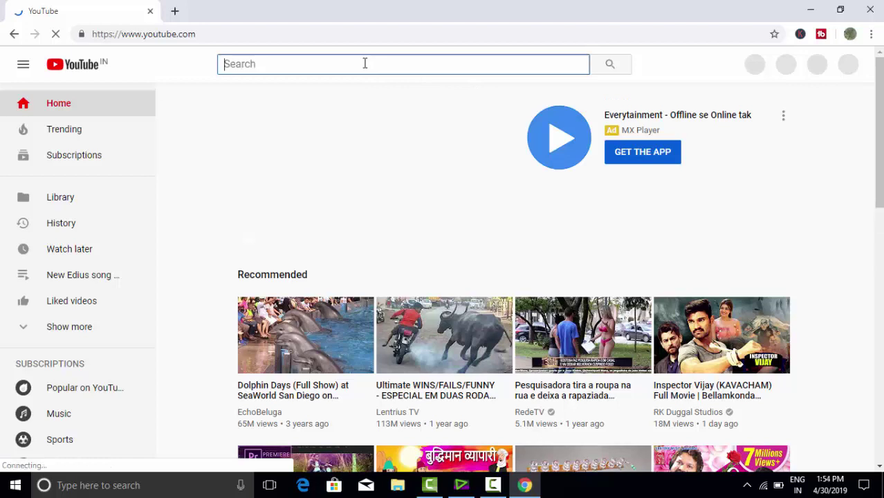
pyautogui.write('bo')
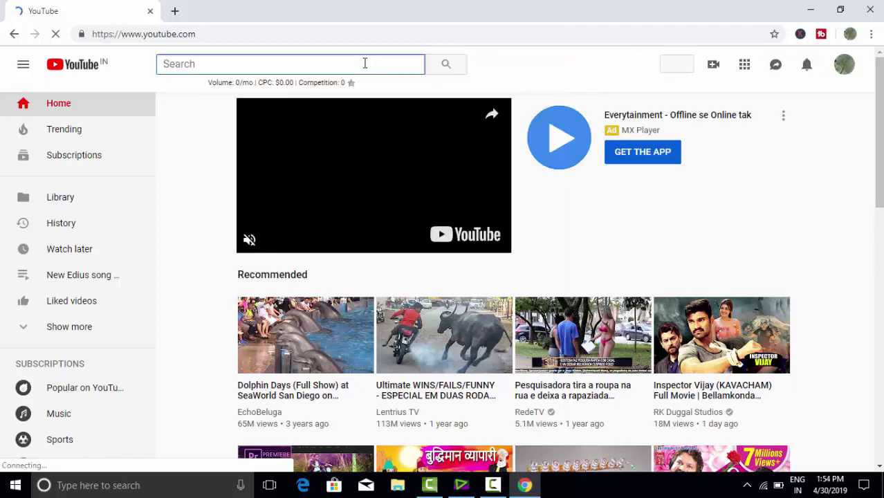
pyautogui.write('ediu')
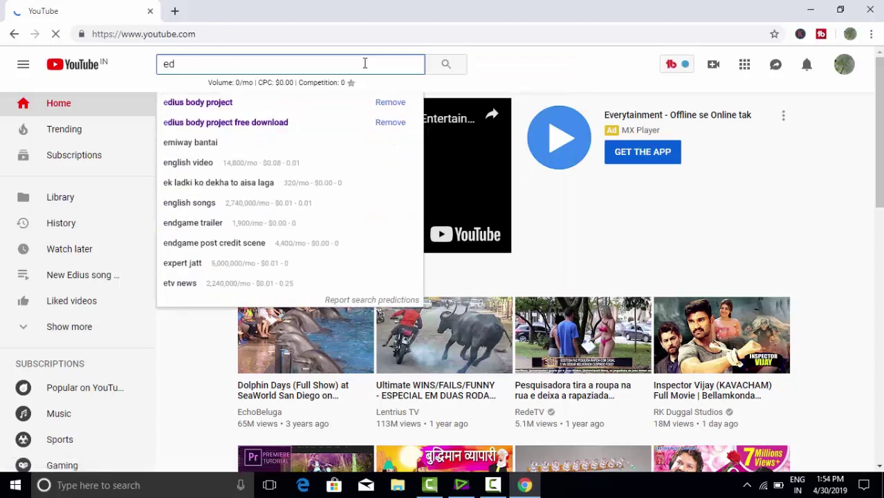
pyautogui.click(208, 104)
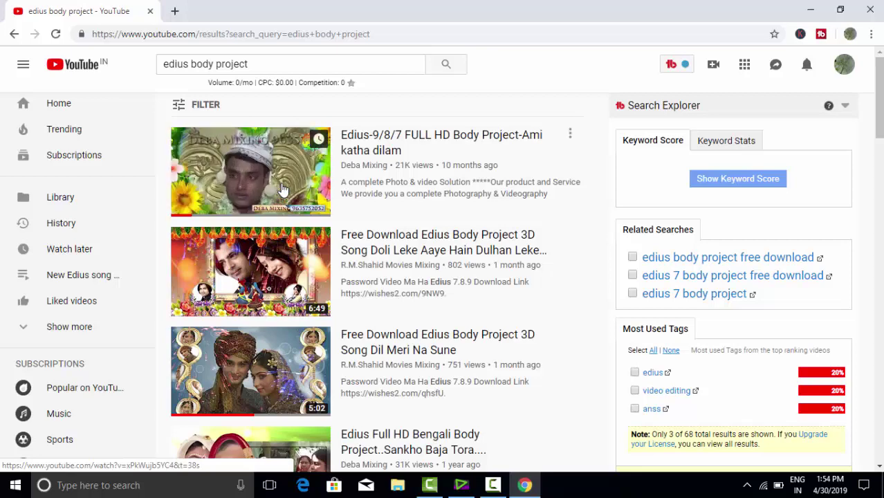
# - Open the Edius body project video "Doli Leke Aaye Hain Dulhan Leke Jayenge" and play it from about 2:57
pyautogui.click(256, 280)
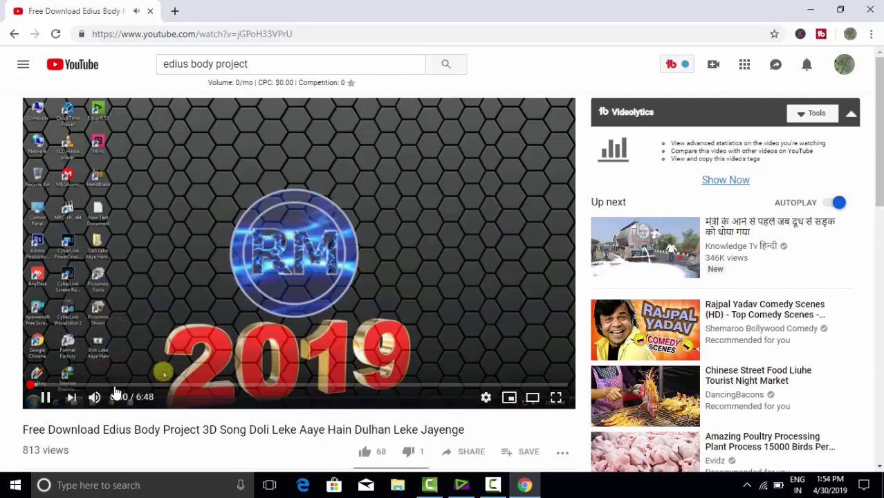
pyautogui.click(263, 389)
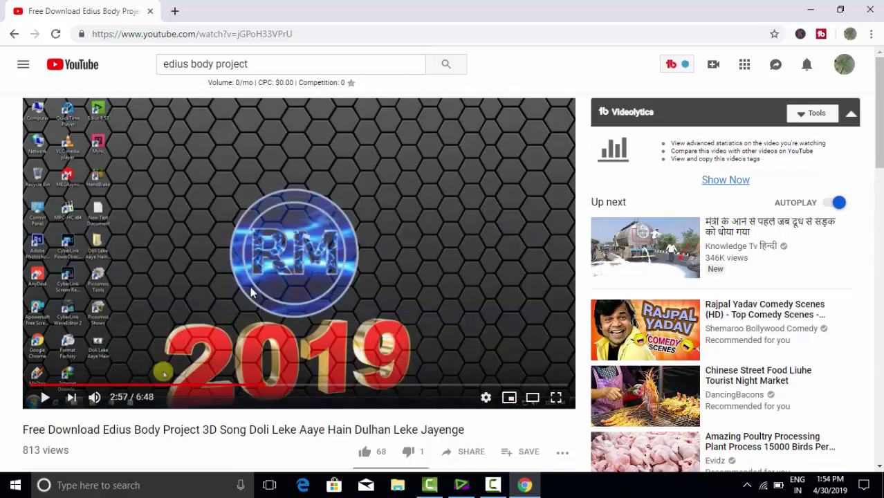
pyautogui.click(448, 359)
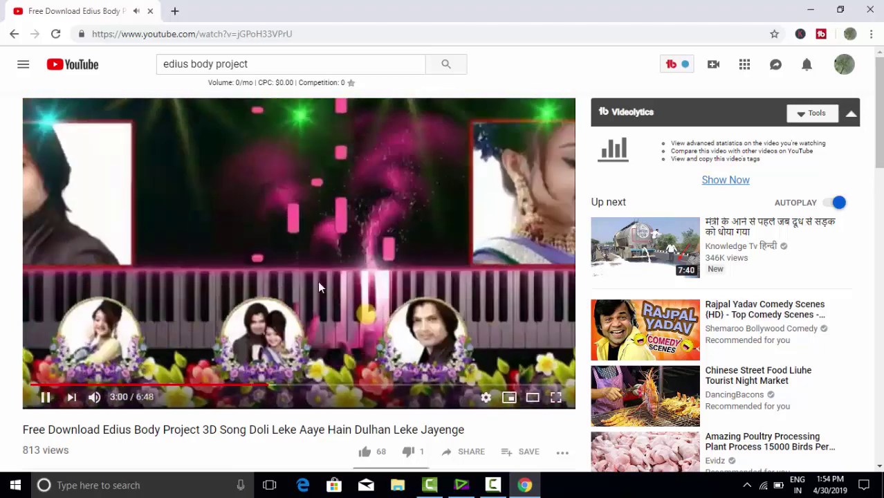
# - Raise the playing video's volume to 85%
pyautogui.press('Up')
pyautogui.press('Up')
pyautogui.press('Up')
pyautogui.press('Up')
pyautogui.press('Up')
pyautogui.press('Up')
pyautogui.press('Up')
pyautogui.press('Up')
pyautogui.press('Up')
pyautogui.press('Up')
pyautogui.press('Up')
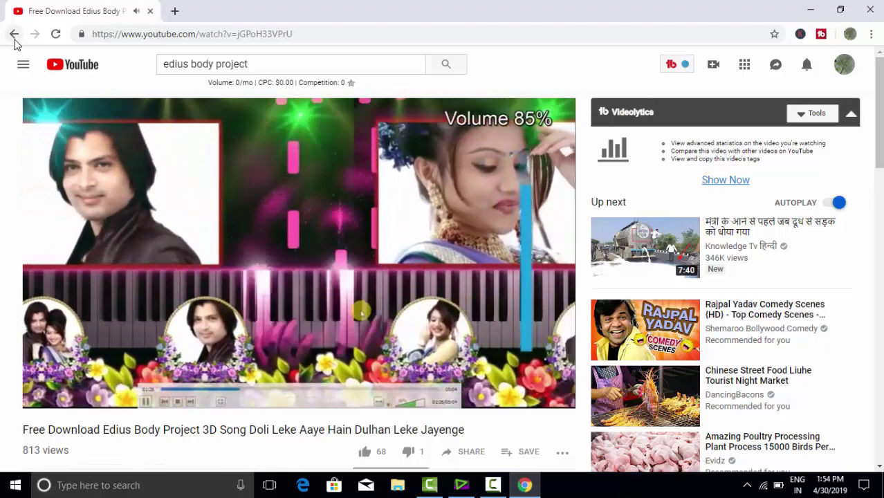
# - Return to the search results, open "edius 7 body project free download", skip ahead to about 0:37 and pause the video
pyautogui.click(14, 35)
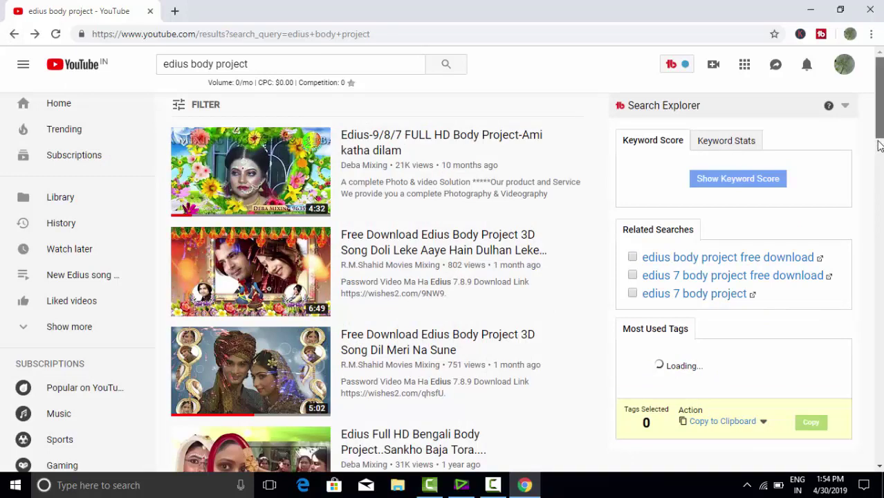
pyautogui.moveTo(880, 139); pyautogui.dragTo(879, 195)
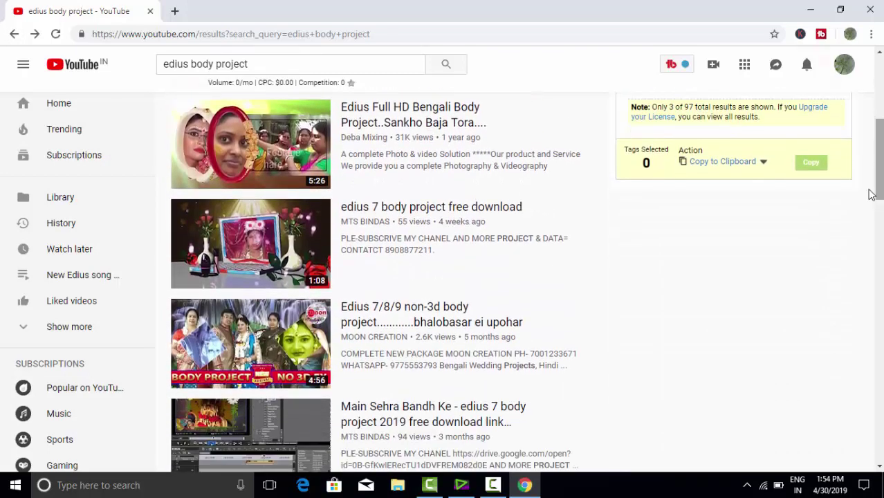
pyautogui.click(253, 256)
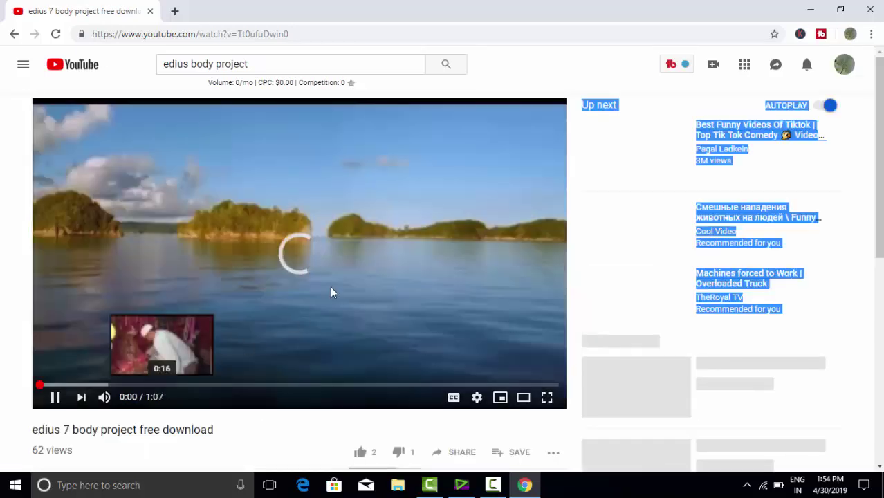
pyautogui.scroll(5, 297, 366)
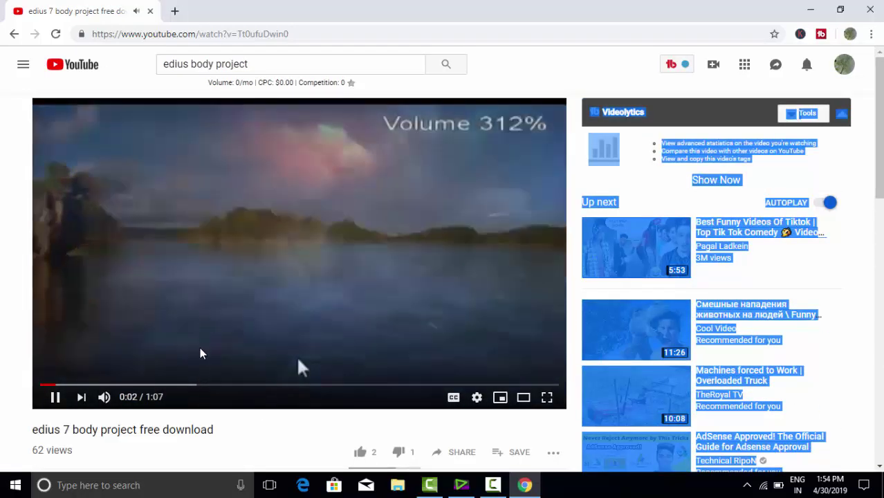
pyautogui.click(220, 384)
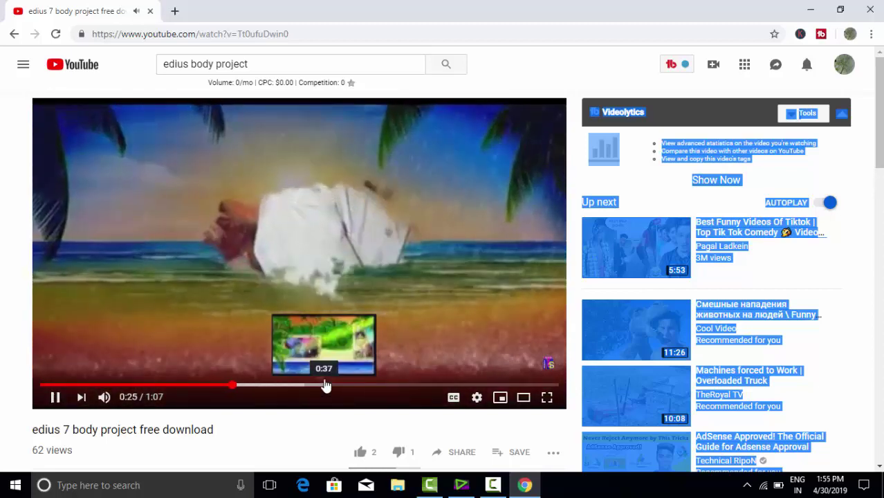
pyautogui.click(326, 383)
pyautogui.scroll(-3, 381, 311)
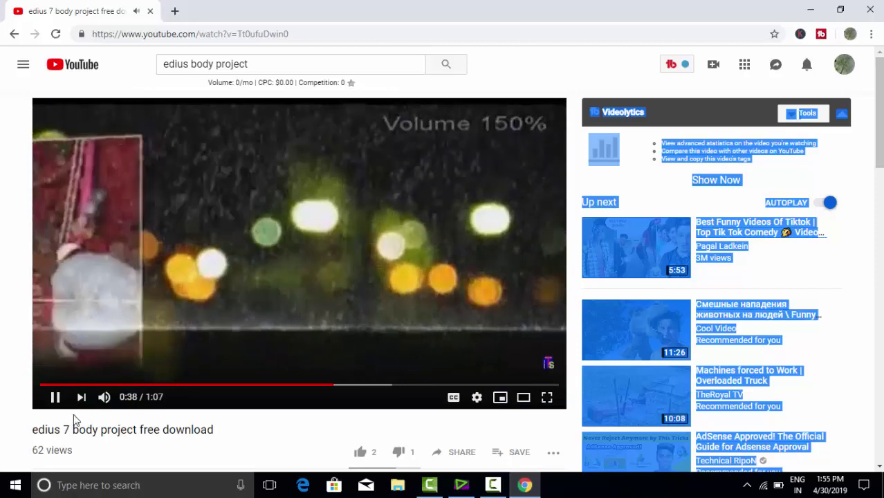
pyautogui.click(55, 397)
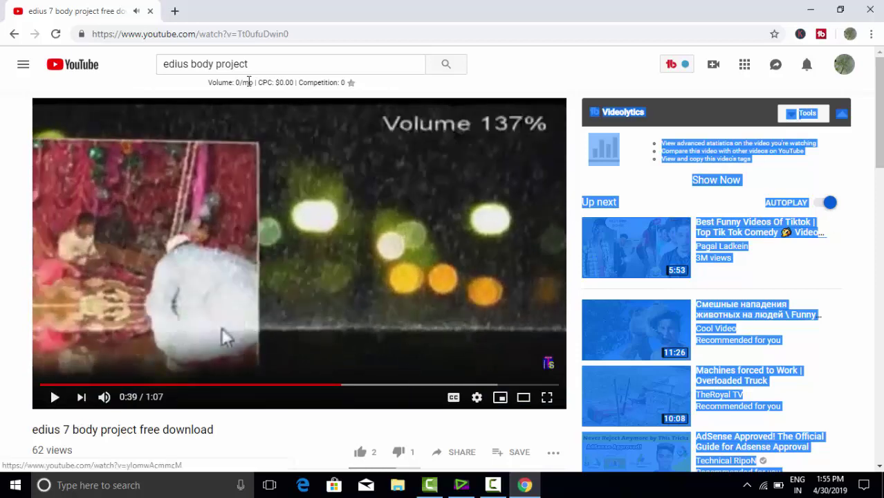
# - Return to the search results and look through the other Edius body project videos and their thumbnails
pyautogui.click(14, 34)
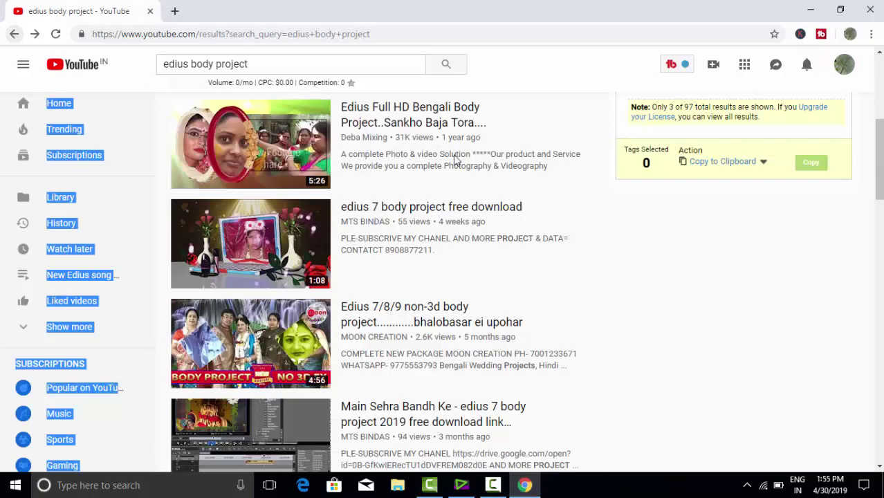
pyautogui.click(880, 256)
pyautogui.scroll(-3, 880, 218)
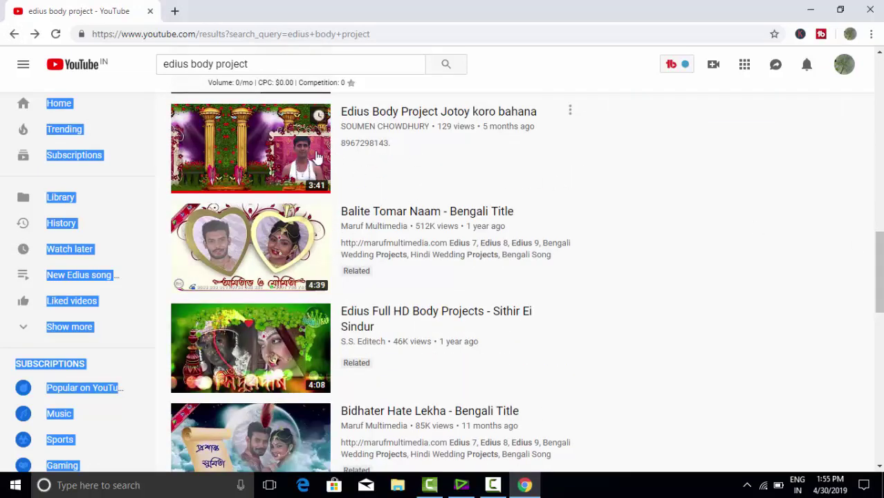
pyautogui.moveTo(245, 162)
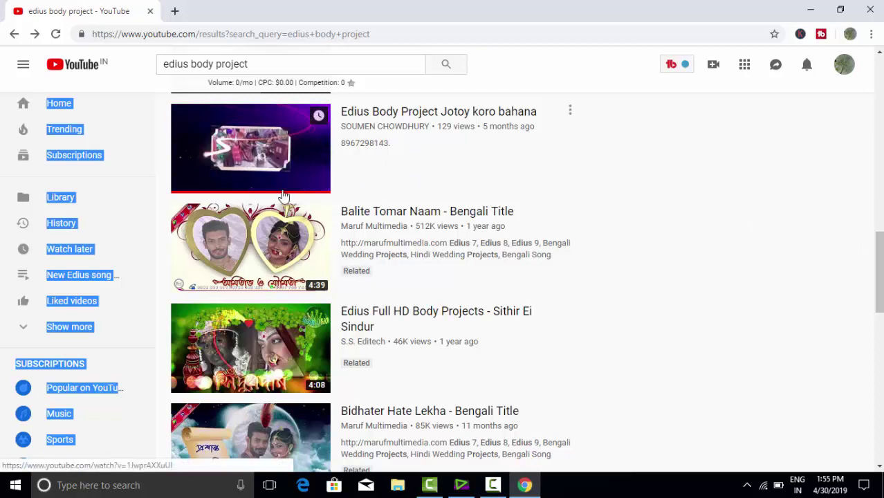
pyautogui.moveTo(253, 252)
pyautogui.moveTo(259, 333)
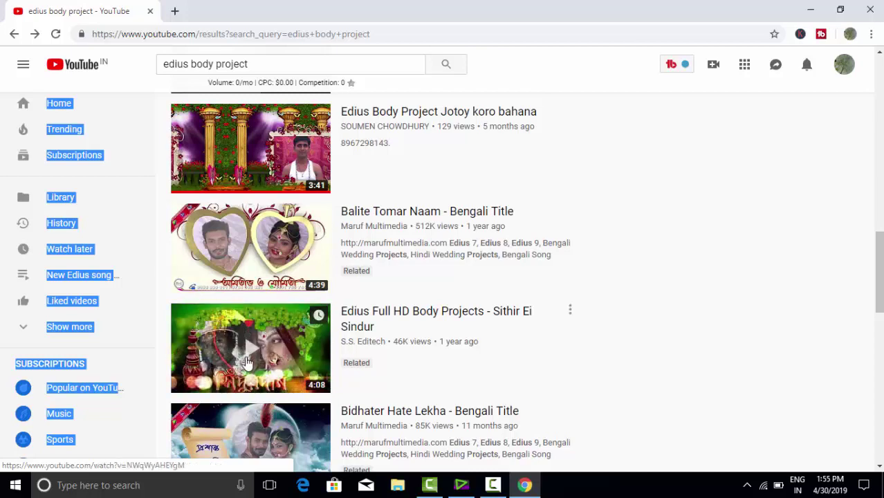
pyautogui.moveTo(876, 303); pyautogui.dragTo(880, 167)
pyautogui.click(849, 290)
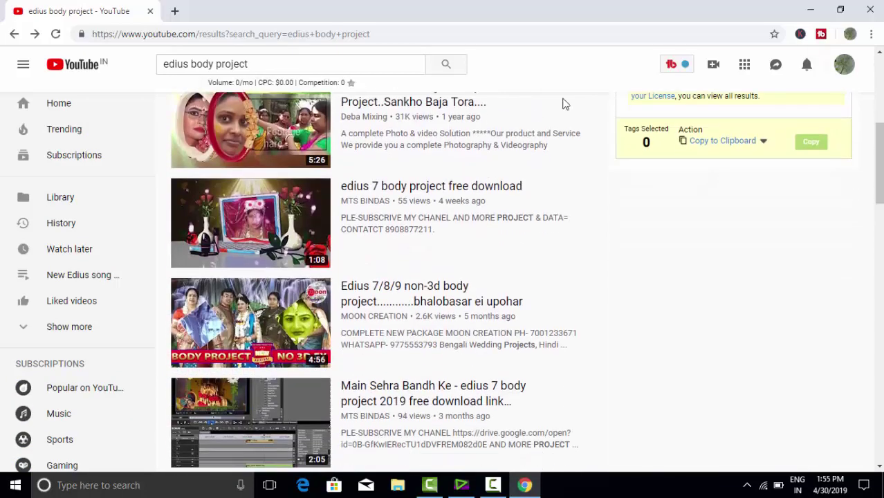
# - Open a new browser tab and minimize the browser window
pyautogui.click(175, 11)
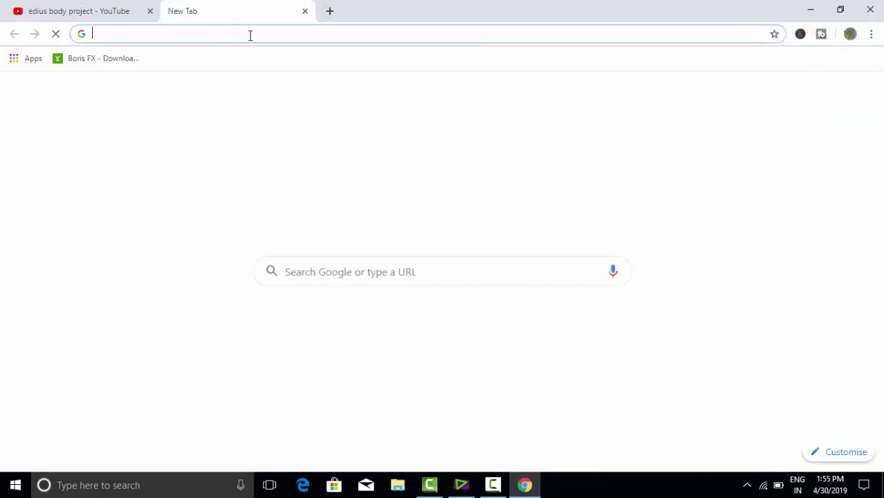
pyautogui.click(344, 275)
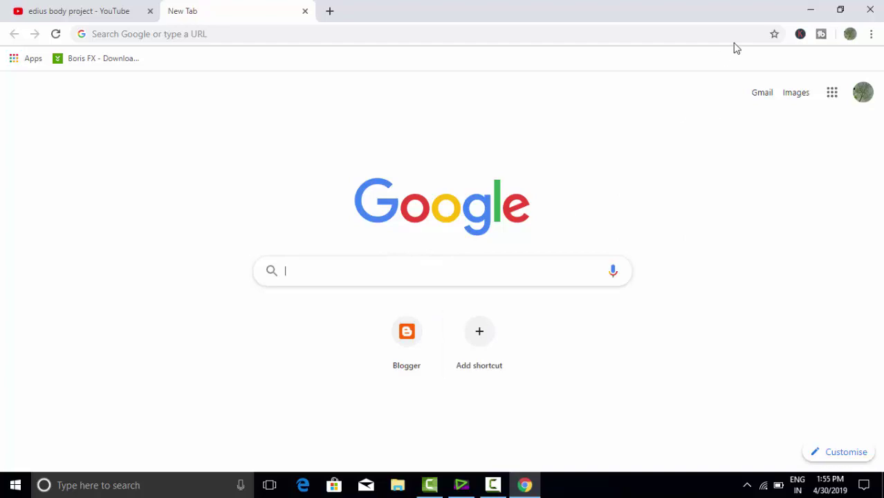
pyautogui.click(807, 9)
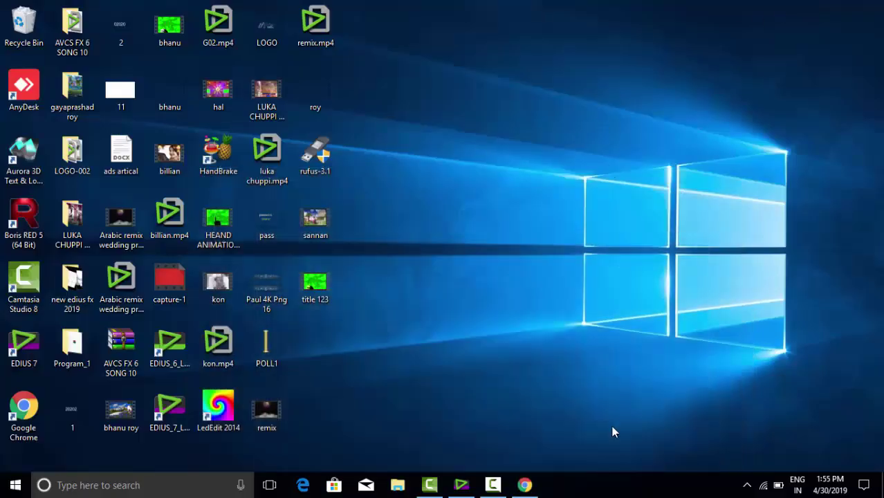
# - Switch to EDIUS, review the bin's clips and move the CO2 sequence's playhead to 00:00:06:13
pyautogui.click(462, 485)
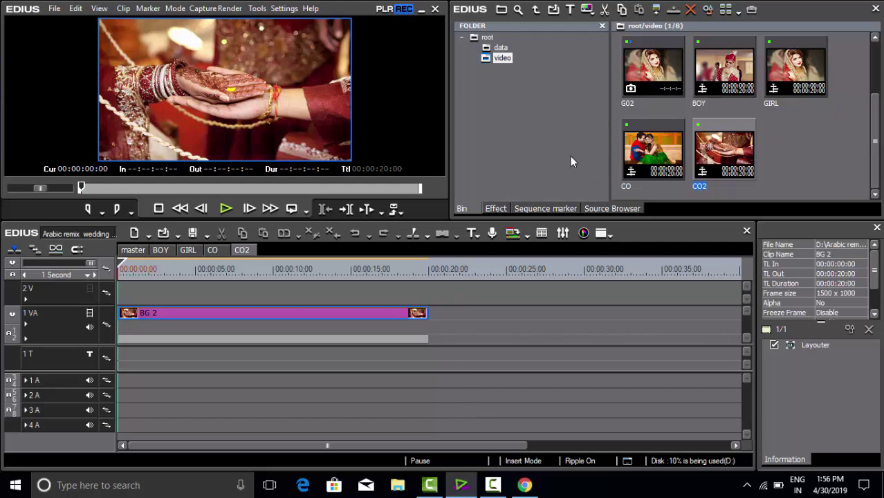
pyautogui.moveTo(877, 136); pyautogui.dragTo(877, 73)
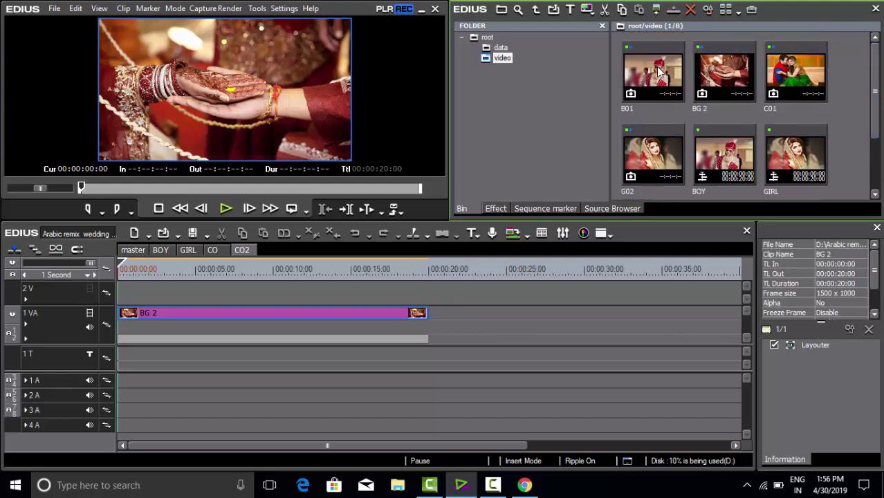
pyautogui.moveTo(135, 271); pyautogui.dragTo(316, 297)
pyautogui.click(204, 83)
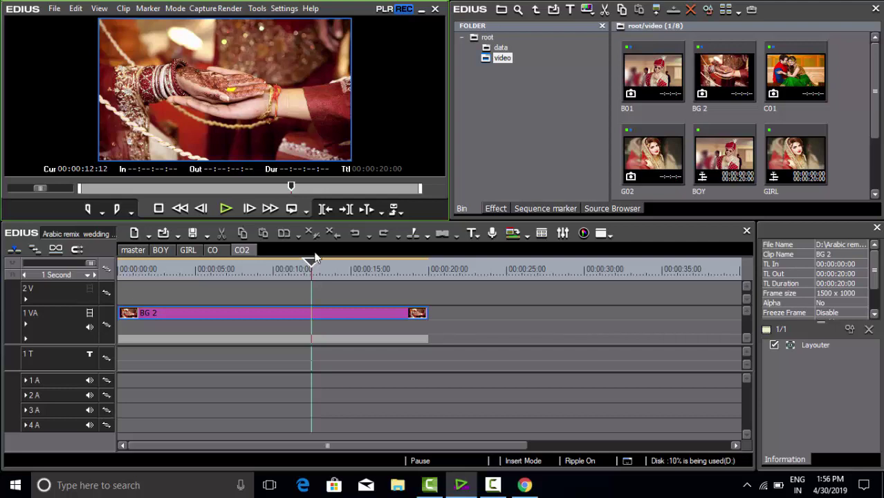
pyautogui.moveTo(307, 276); pyautogui.dragTo(218, 308)
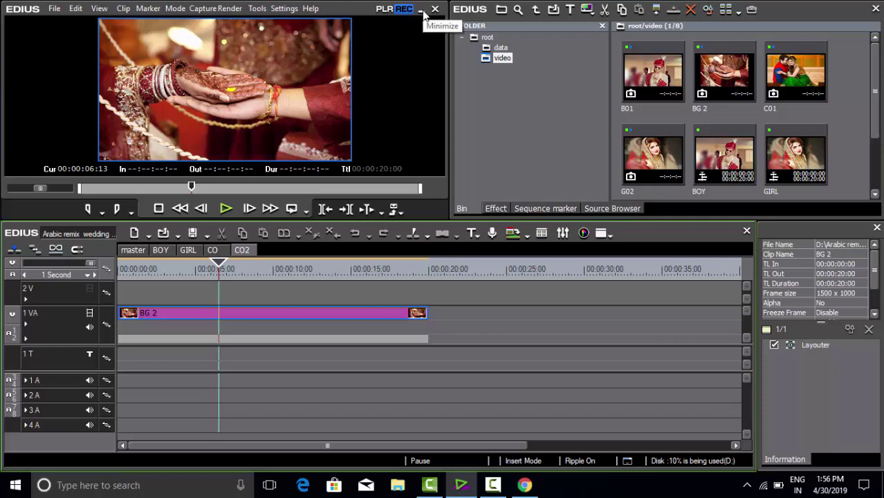
# - Create a Quick Titler title and enter a person's name followed by repeated "20" digits as its text
pyautogui.click(475, 233)
pyautogui.click(497, 272)
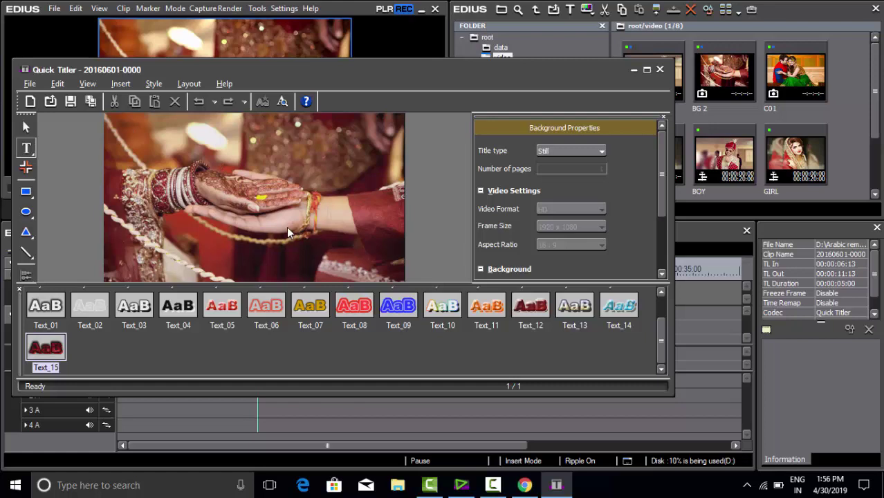
pyautogui.hotkey('ctrl', 'v')
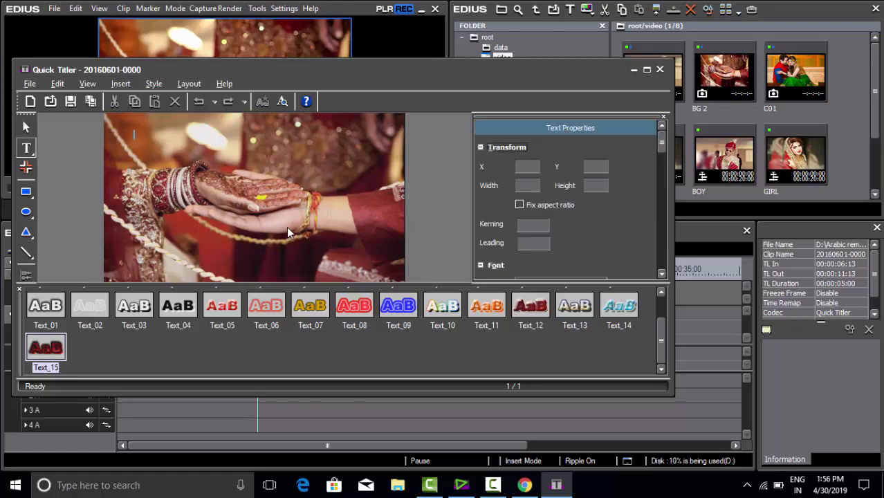
pyautogui.press('Escape')
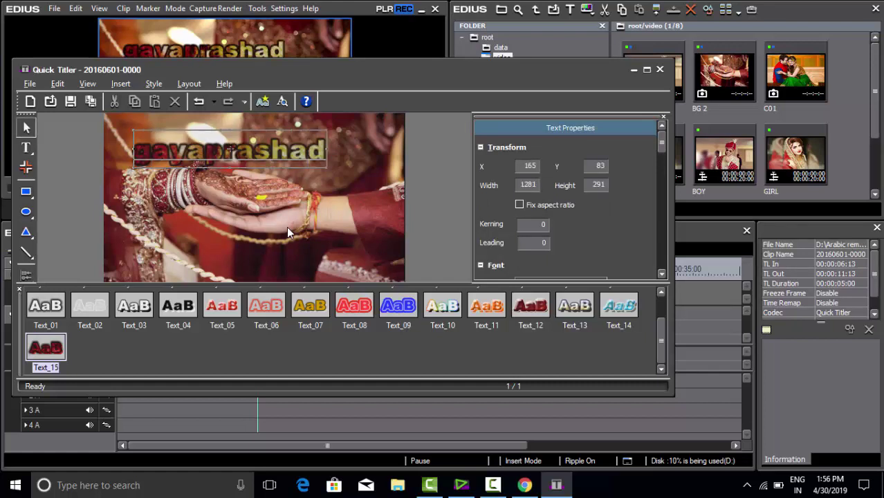
pyautogui.write('202')
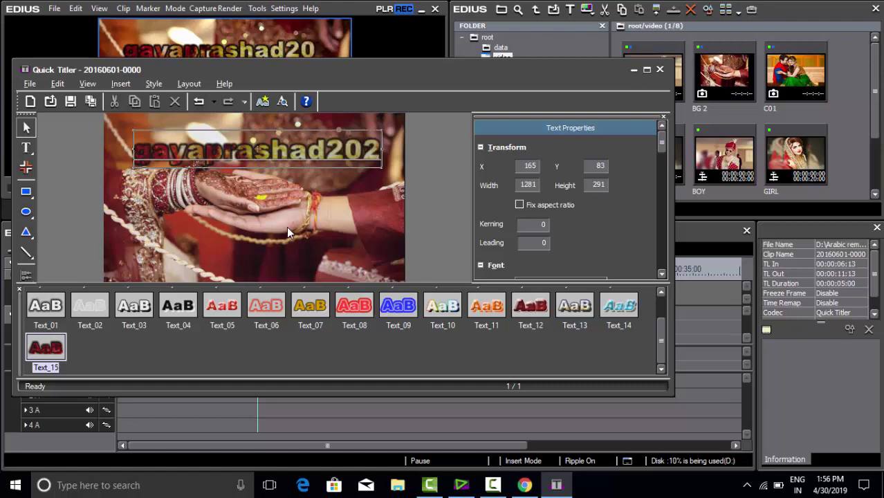
pyautogui.write('02')
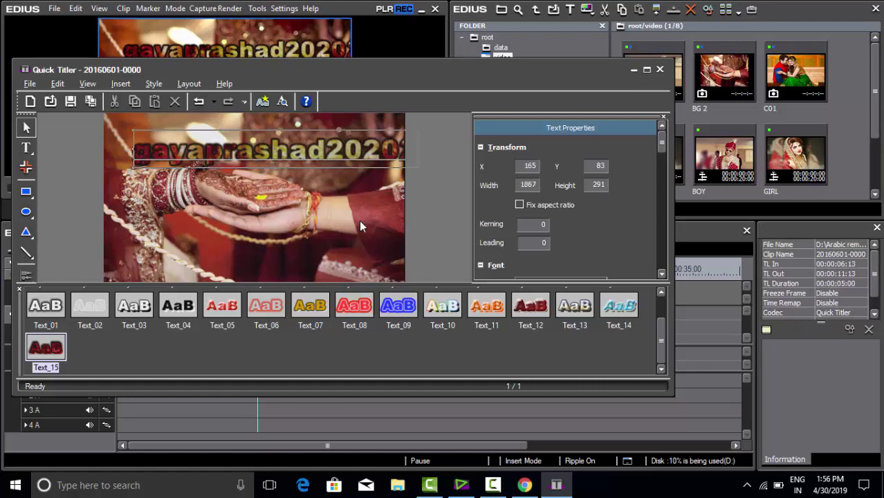
# - Reselect the title text, try the Text_10 style on it, and save the title to the timeline
pyautogui.click(251, 145)
pyautogui.hotkey('shift', 'Left')
pyautogui.press('Left')
pyautogui.press('Left')
pyautogui.hotkey('shift', 'Left')
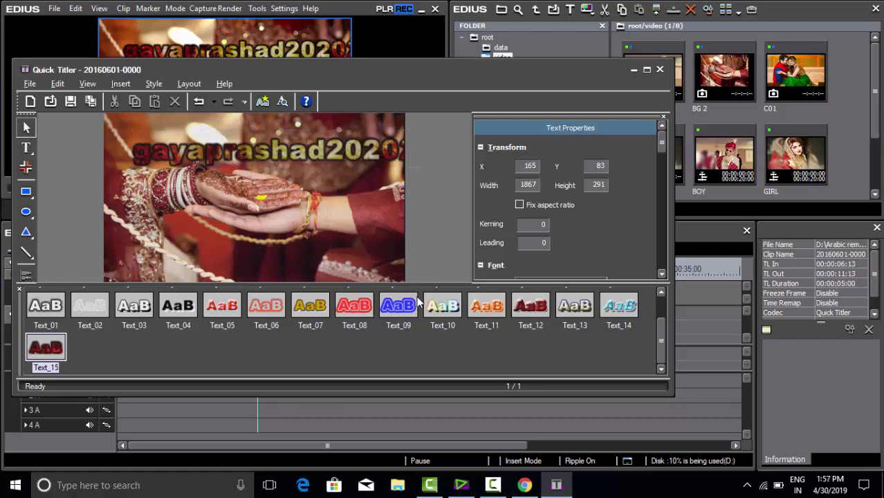
pyautogui.click(429, 304)
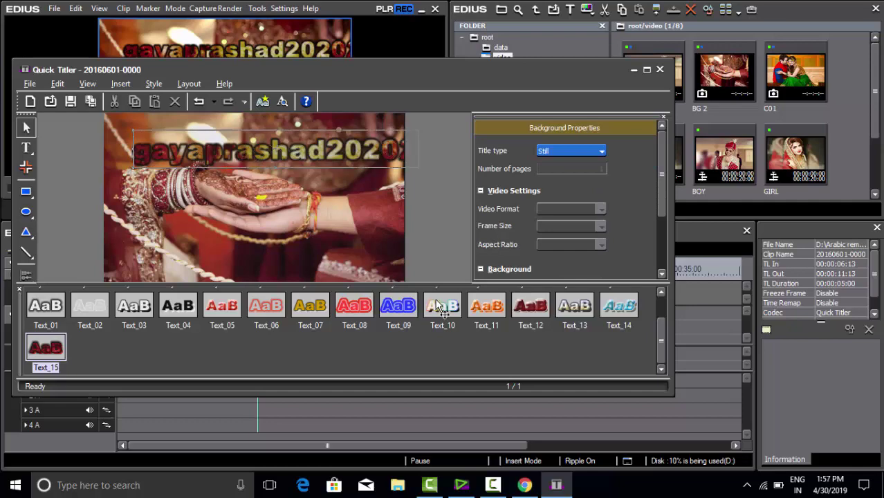
pyautogui.click(446, 310)
pyautogui.hotkey('ctrl', 's')
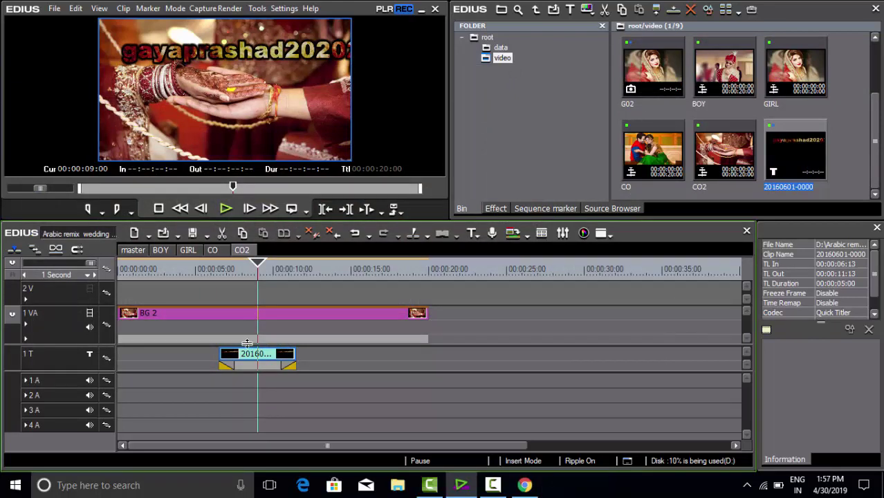
# - Move the title clip from track 1 T to track 2 V at about 00:00:05:20 and enable that track's video
pyautogui.moveTo(251, 355); pyautogui.dragTo(239, 294)
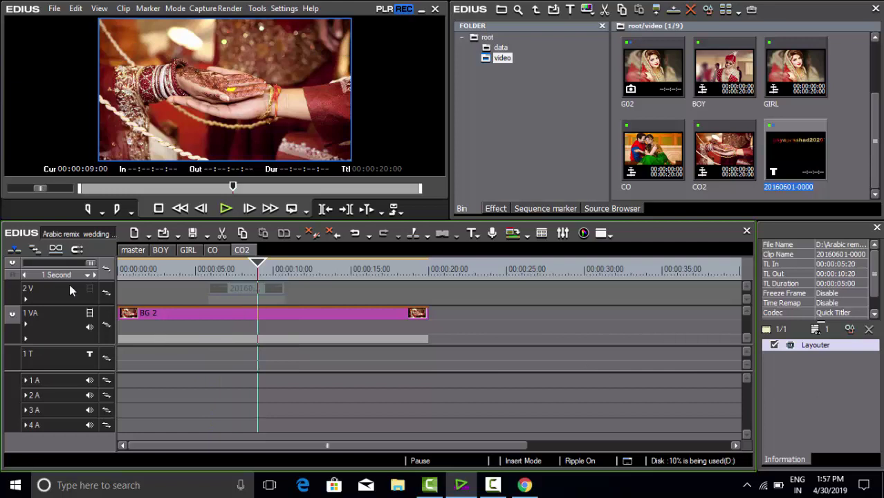
pyautogui.click(89, 289)
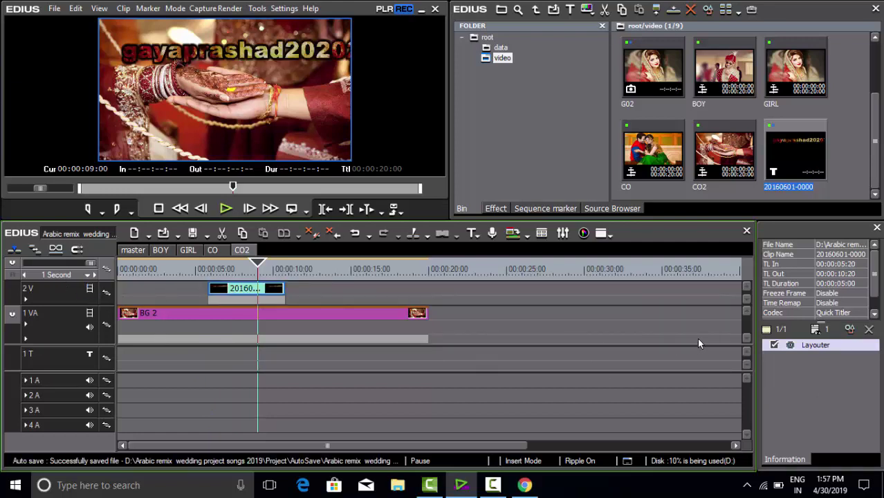
# - Try shifting the title in the Layouter to position X -4.70%, Y -0.60%, and abort the changes
pyautogui.click(817, 346)
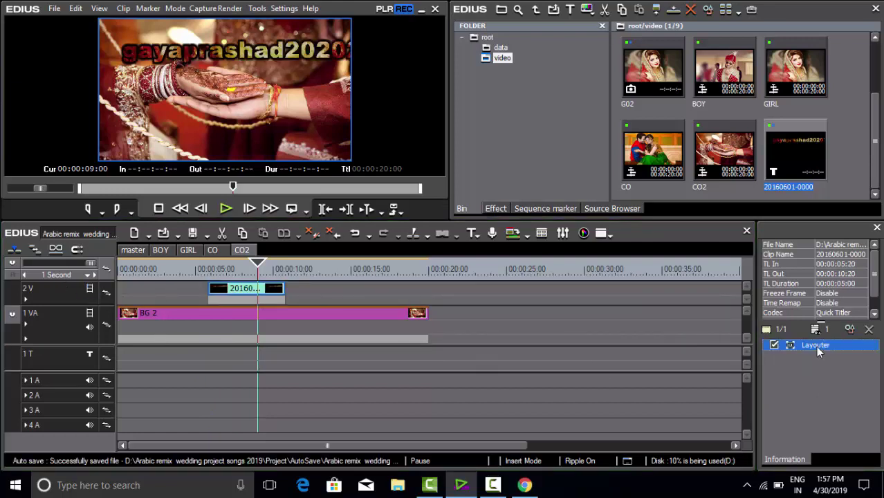
pyautogui.doubleClick(817, 346)
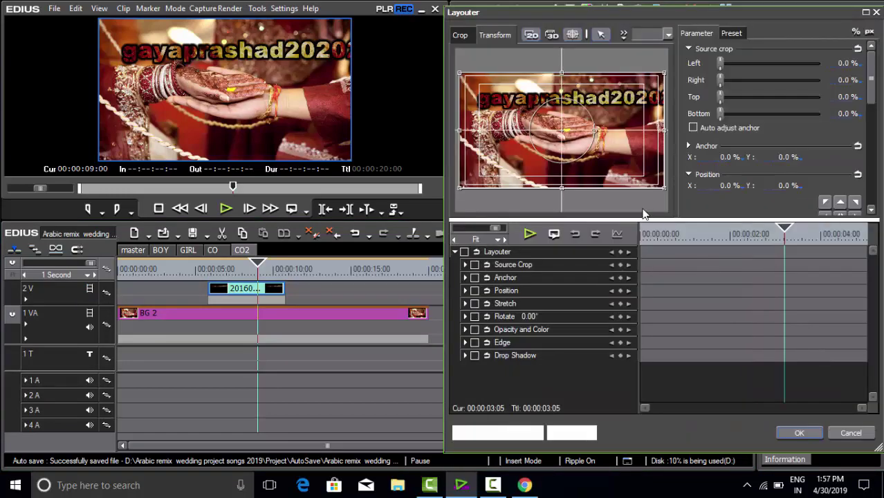
pyautogui.moveTo(584, 162)
pyautogui.mouseDown()
pyautogui.moveTo(567, 162)
pyautogui.moveTo(590, 163)
pyautogui.mouseUp()
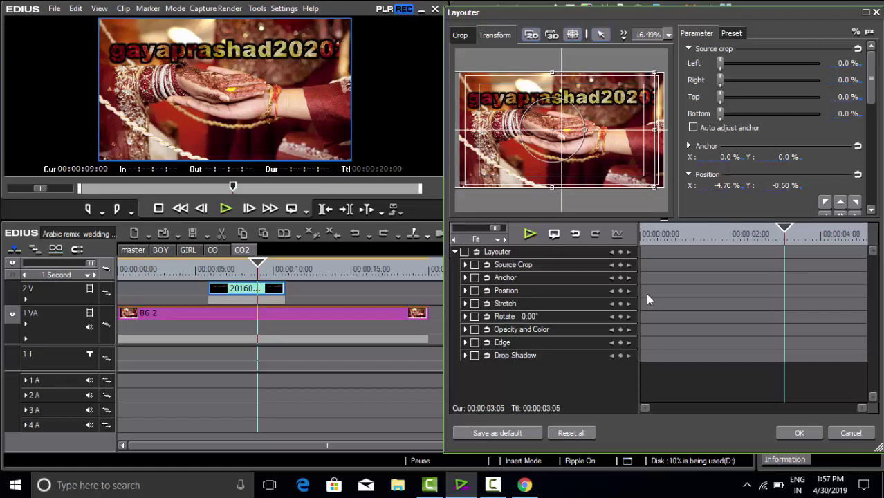
pyautogui.click(850, 432)
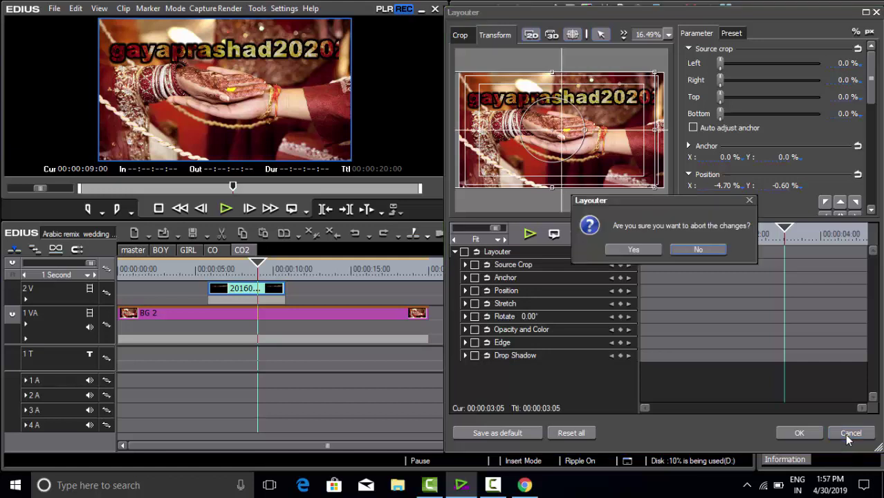
pyautogui.click(634, 252)
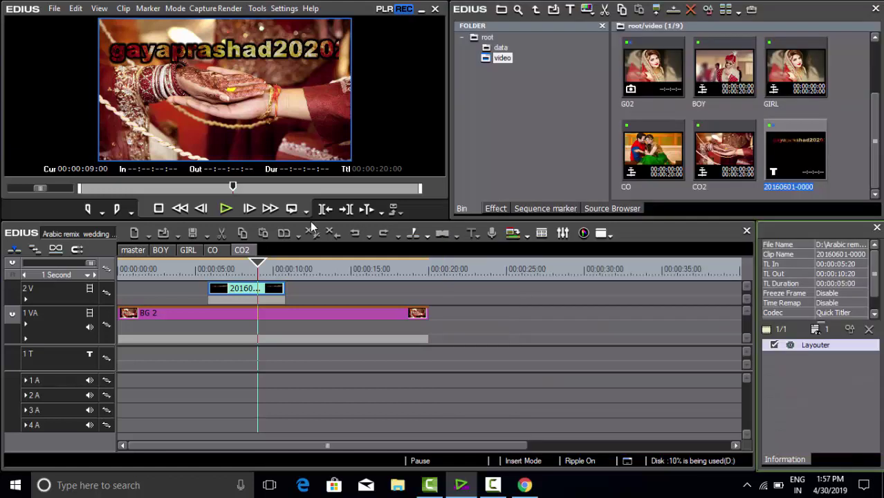
# - Delete the title clip from track 2 V of the CO2 sequence
pyautogui.click(243, 291)
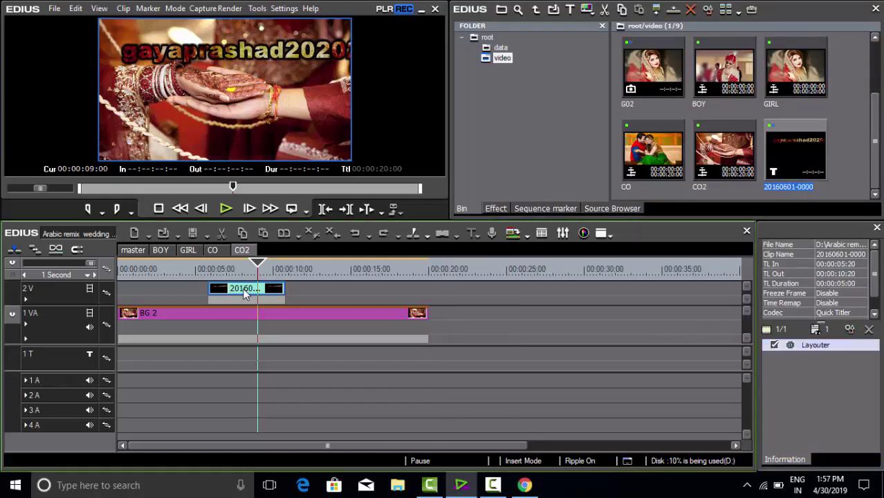
pyautogui.press('Delete')
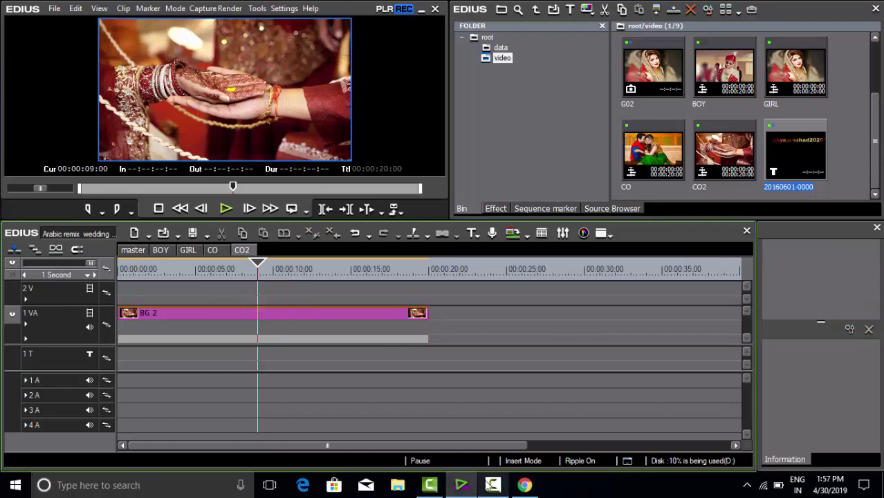
pyautogui.moveTo(491, 489)
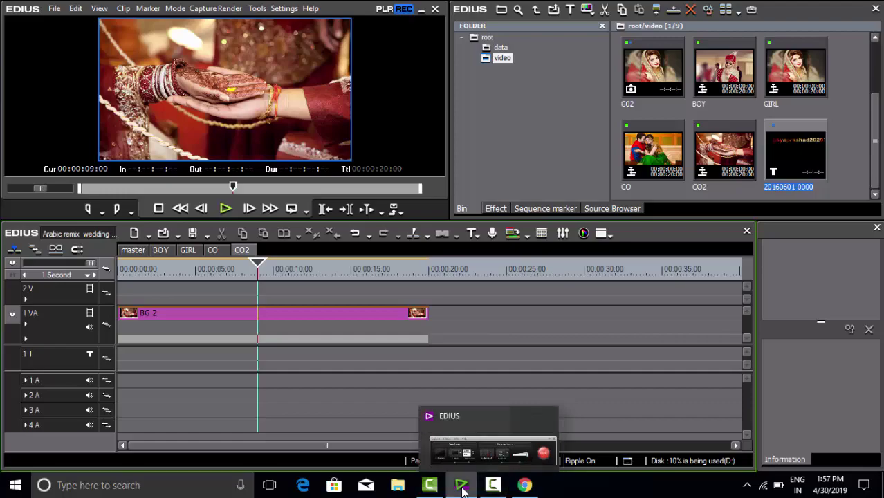
pyautogui.click(461, 486)
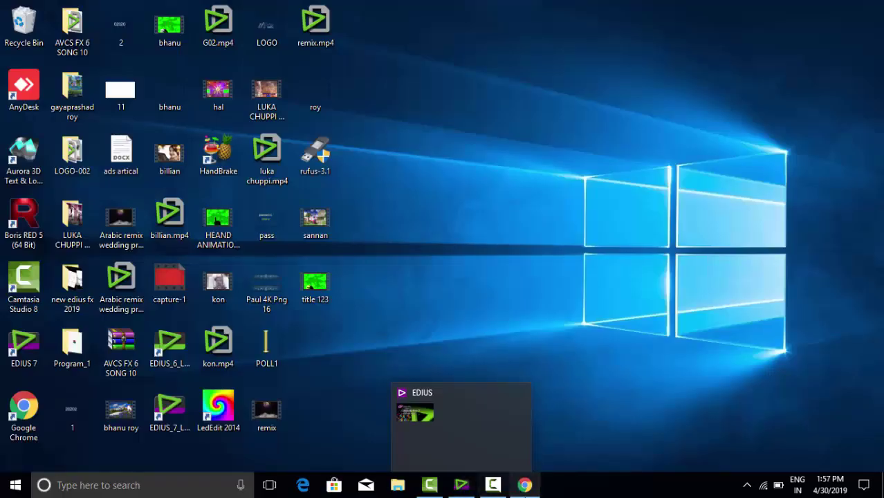
pyautogui.click(494, 487)
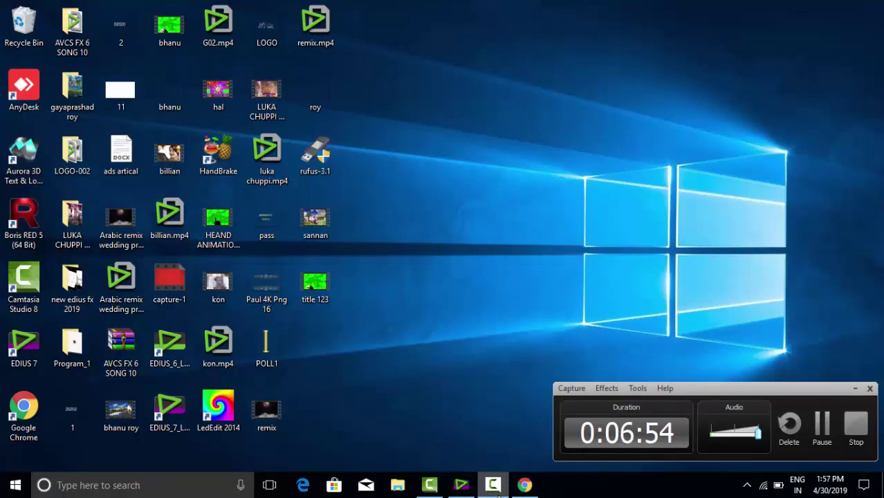
pyautogui.click(462, 485)
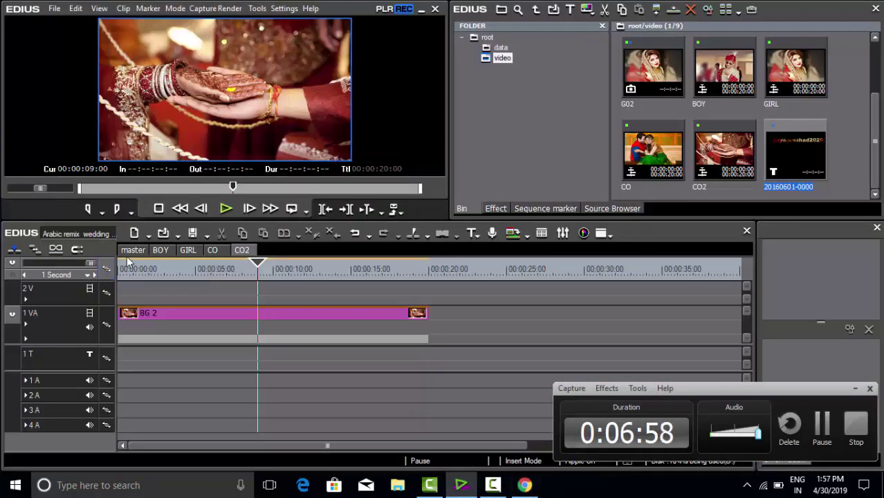
# - Open the master sequence and examine its layered clips at 00:00:27:15 and 00:02:43:08, through to the end of the timeline
pyautogui.click(129, 250)
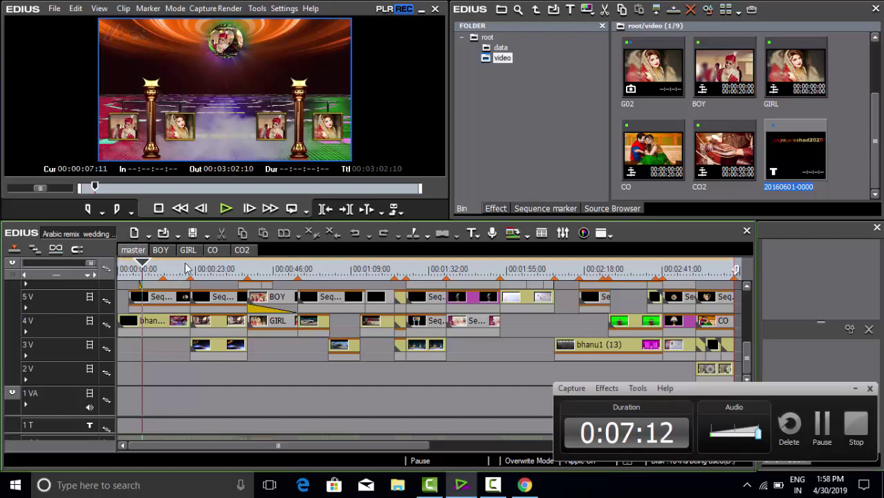
pyautogui.click(213, 268)
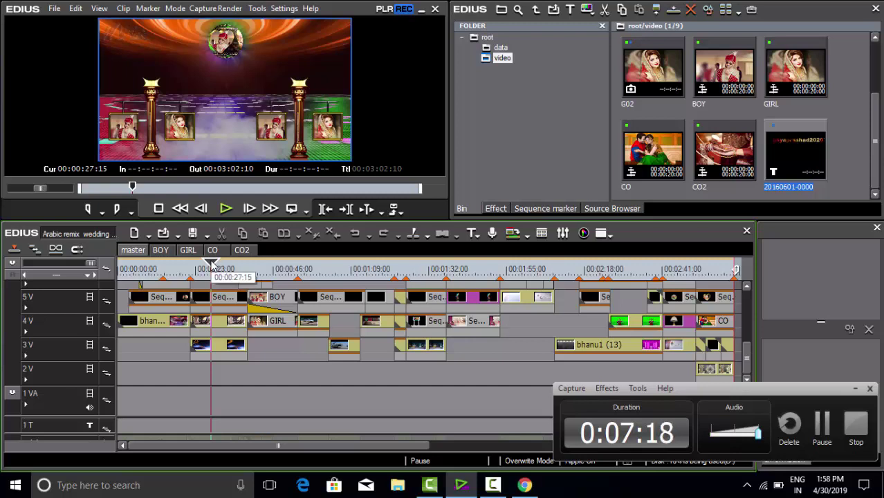
pyautogui.click(226, 321)
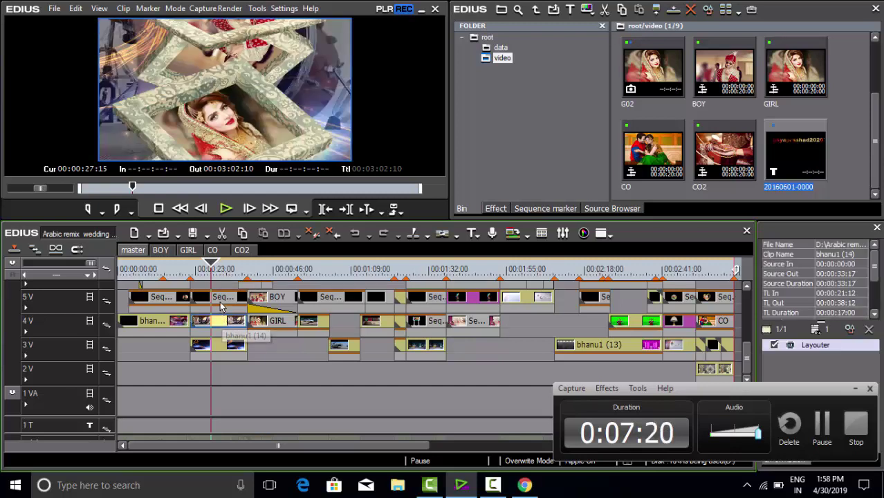
pyautogui.moveTo(215, 268); pyautogui.dragTo(669, 271)
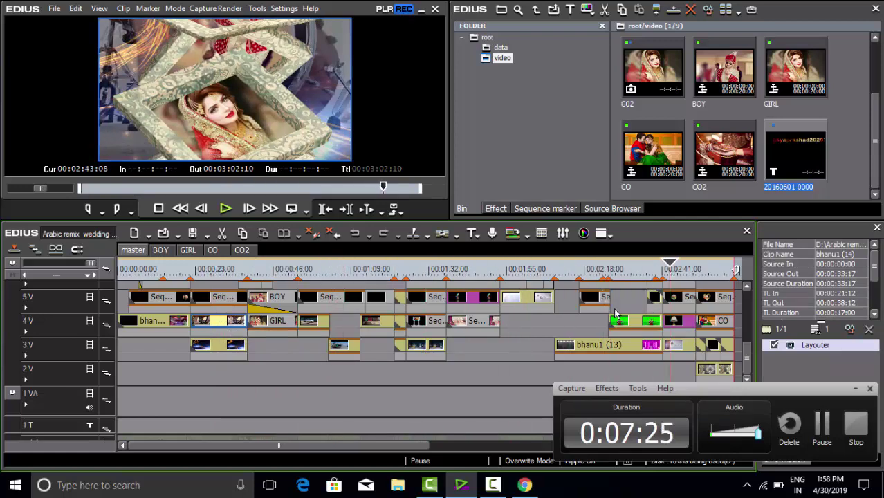
pyautogui.moveTo(359, 446); pyautogui.dragTo(467, 447)
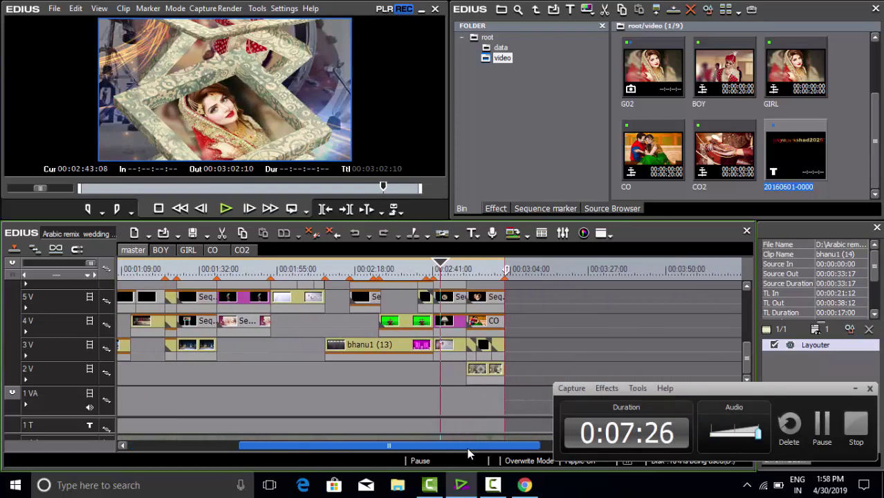
pyautogui.moveTo(681, 392); pyautogui.dragTo(688, 455)
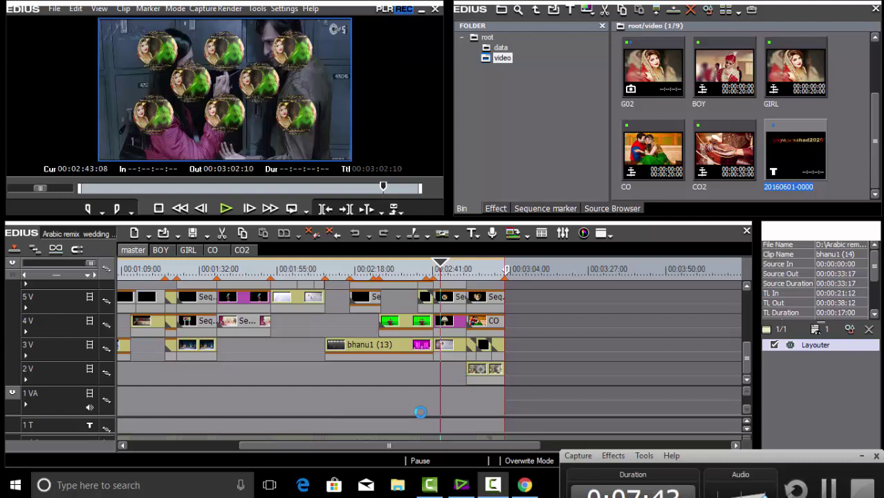
pyautogui.click(525, 486)
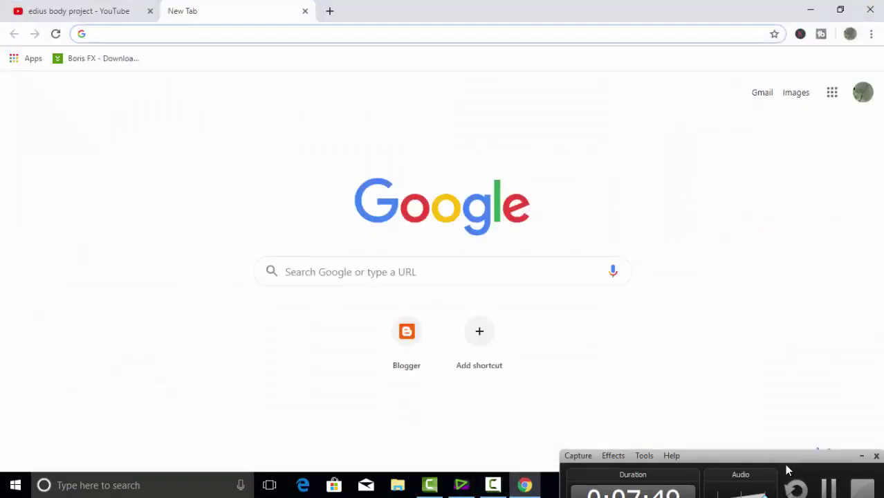
pyautogui.moveTo(783, 458); pyautogui.dragTo(729, 351)
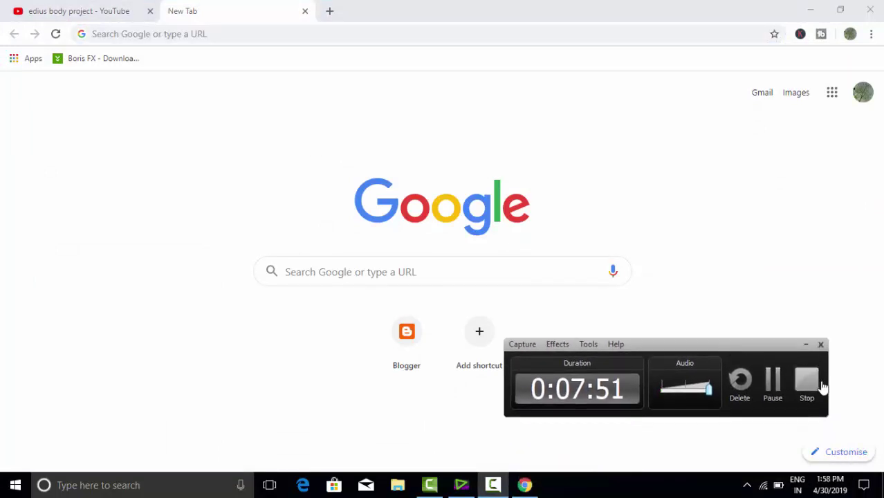